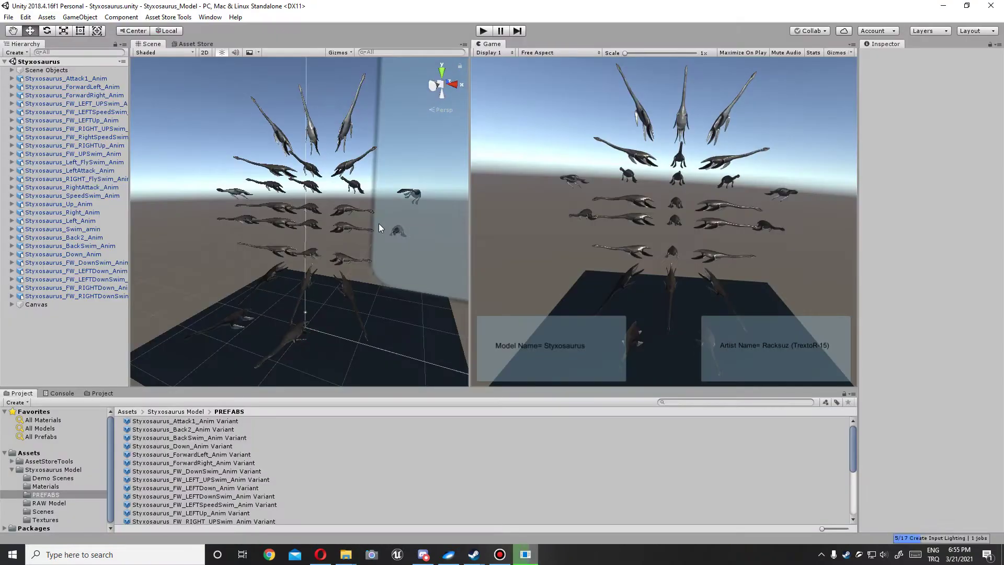
Browse to Styxosaurus Model > Demo Scenes in the Project panel and open Demo_Scene
click(43, 475)
click(42, 470)
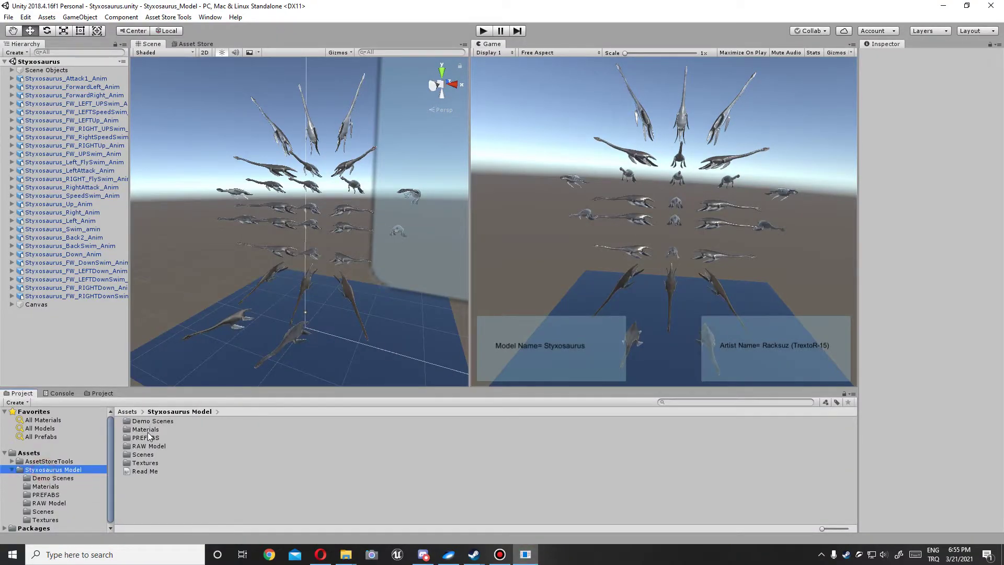
ctrl+scroll(165, 431, up, 2)
ctrl+scroll(164, 431, up, 2)
ctrl+scroll(164, 431, up, 1)
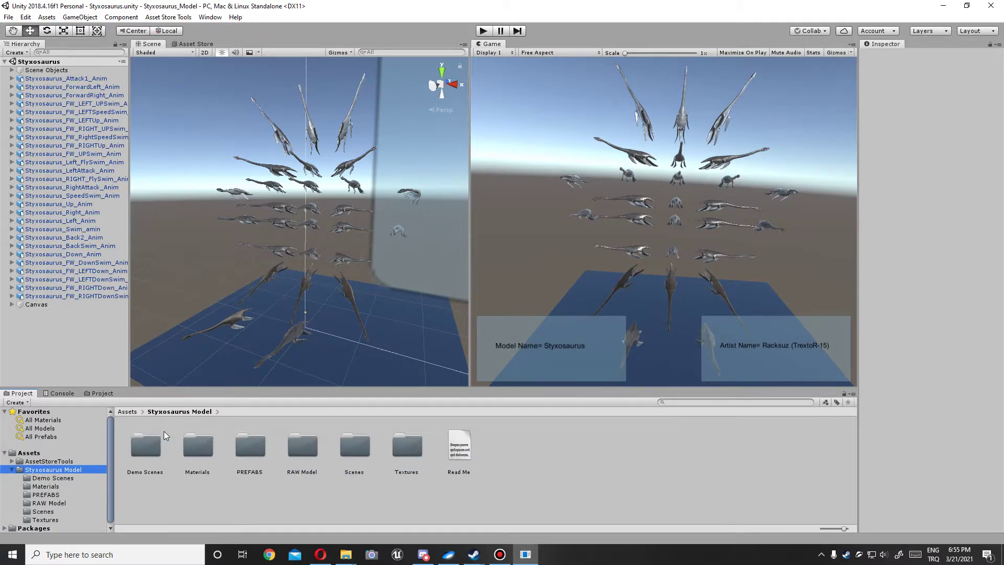
click(59, 480)
double_click(141, 444)
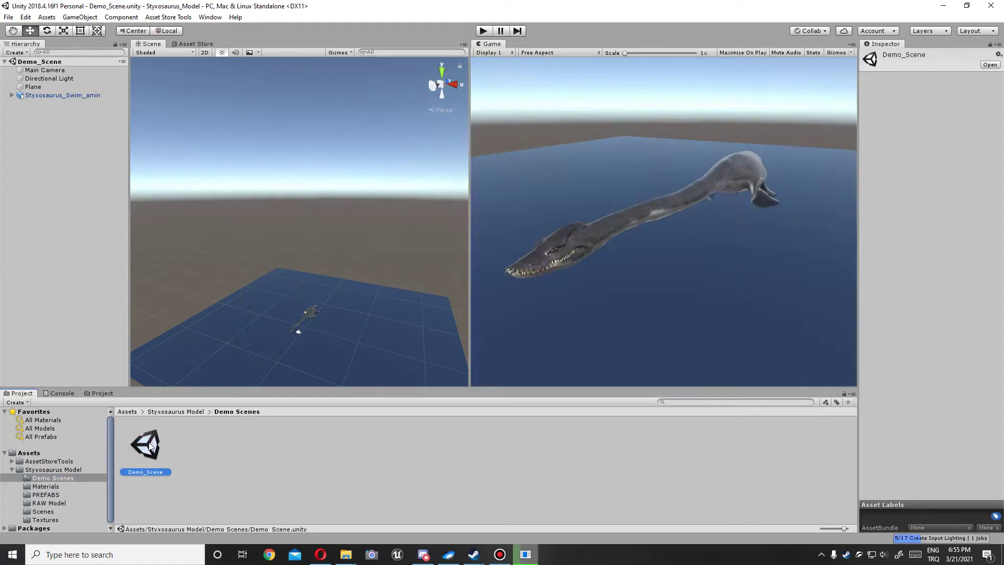
Play the demo scene, maximize the Scene view, and fly over the swimming Styxosaurus
click(484, 32)
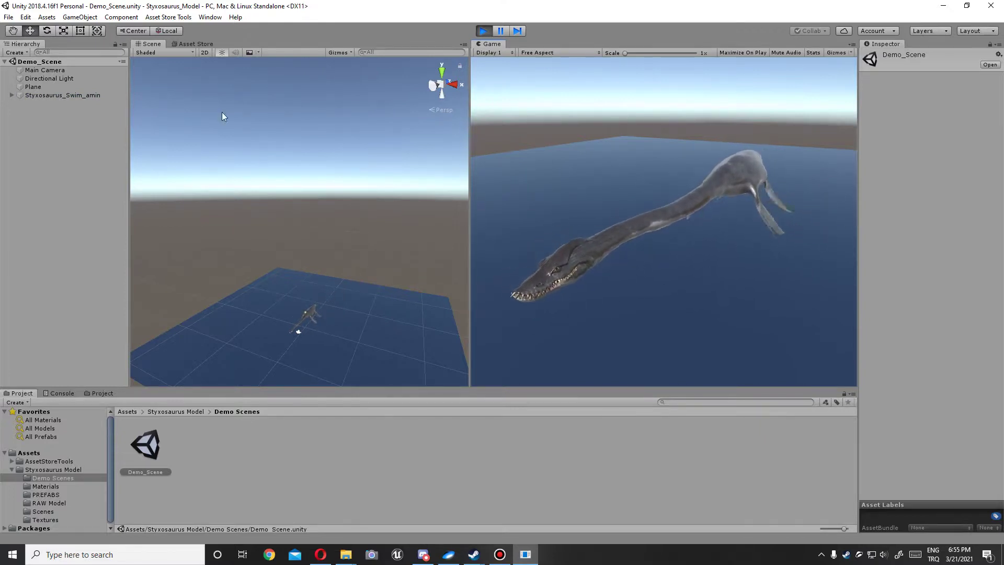
click(151, 46)
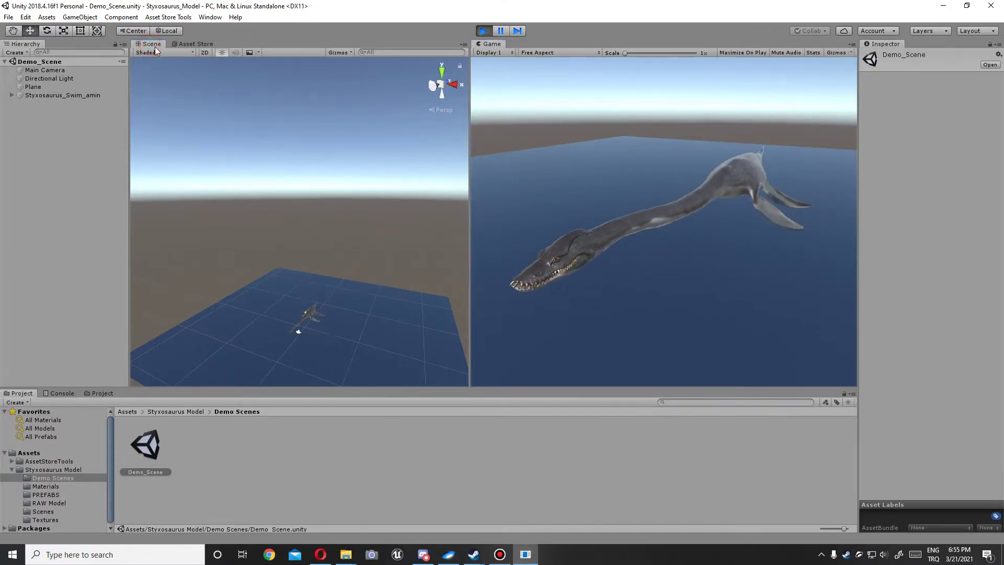
right_click(155, 46)
click(162, 49)
mouse_move(408, 352)
right_down()
mouse_move(420, 403)
mouse_move(233, 330)
mouse_move(362, 291)
mouse_move(454, 332)
mouse_move(516, 330)
mouse_move(342, 333)
mouse_move(936, 329)
mouse_move(728, 331)
mouse_move(598, 316)
mouse_move(535, 322)
mouse_move(618, 331)
mouse_move(350, 320)
mouse_move(320, 346)
mouse_move(190, 206)
right_up()
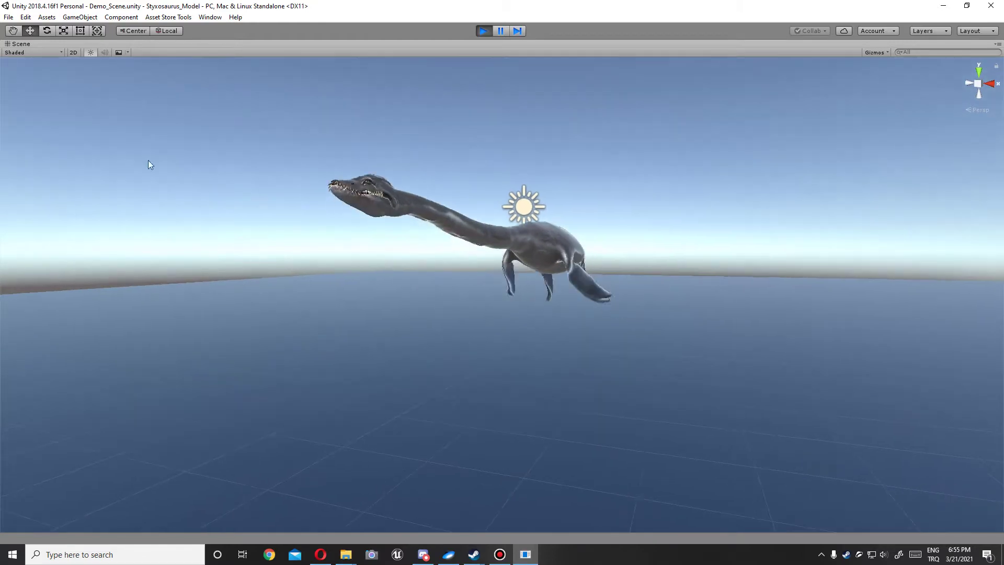
right_click(20, 44)
Restore the full layout, stop play mode, and browse the Materials, PREFABS and RAW Model folders
click(28, 48)
click(486, 32)
click(59, 484)
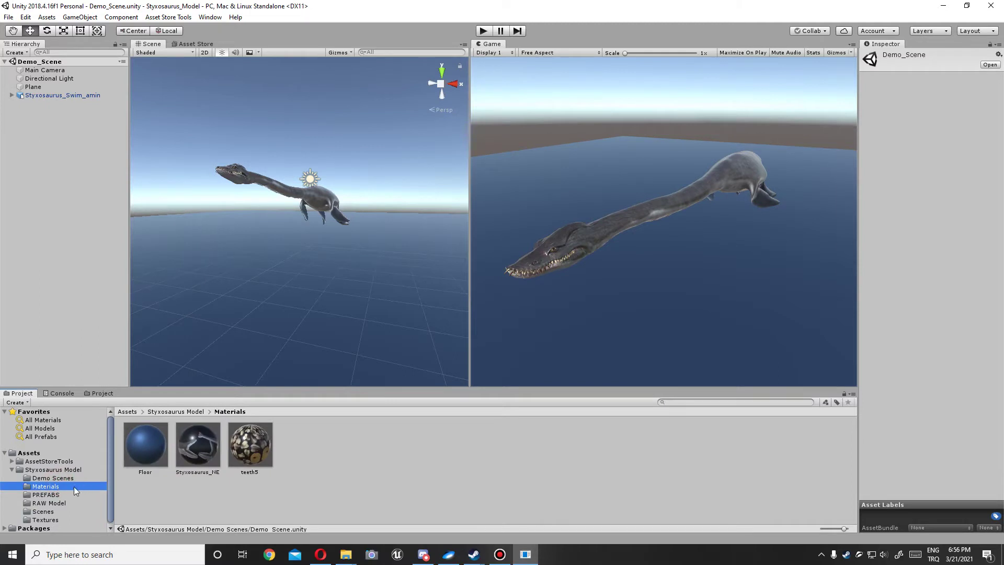
click(58, 494)
scroll(218, 478, down, 1)
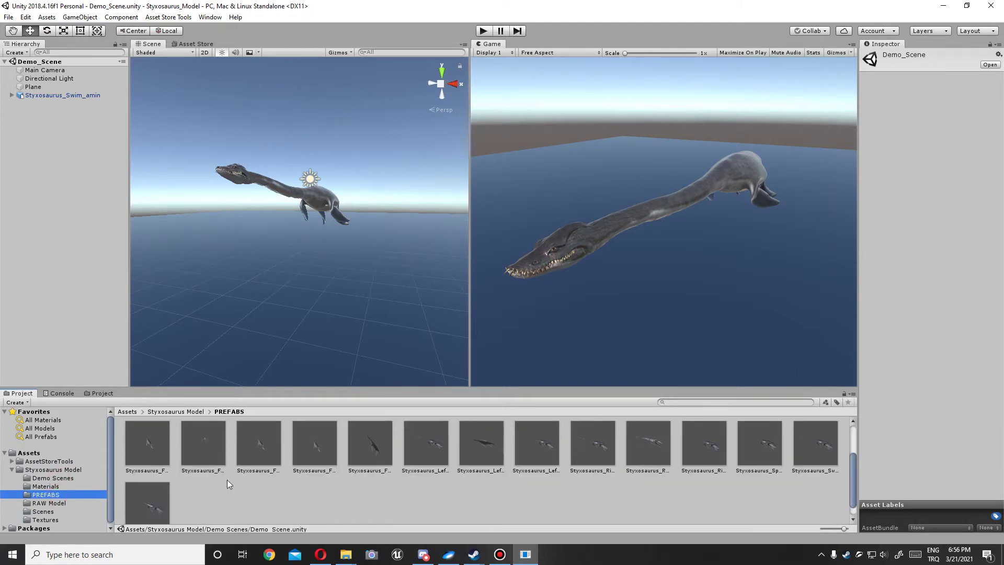
click(64, 502)
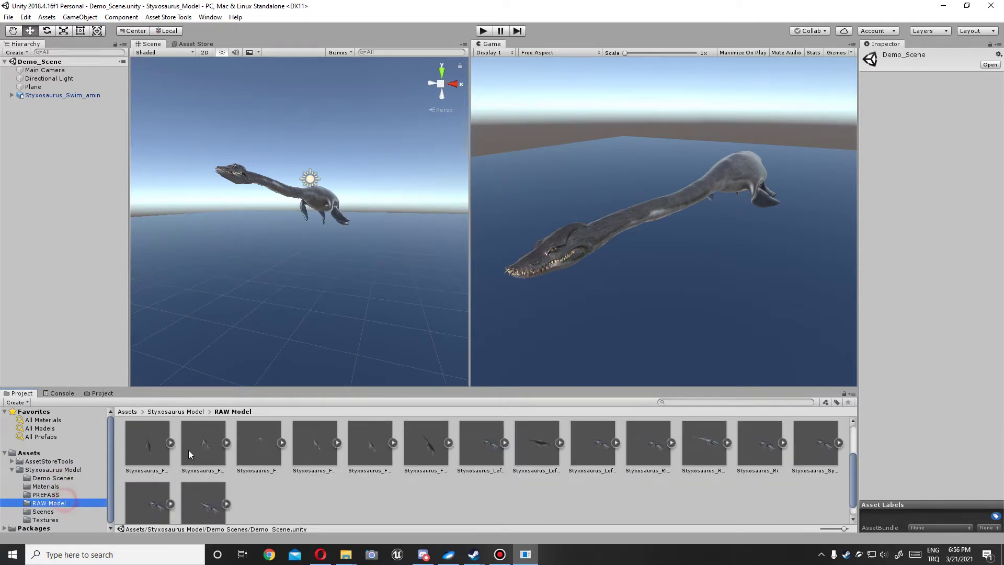
Look through the Scenes, RAW Model and Textures folders, then inspect the Styxosaurus_NE material
click(45, 511)
click(45, 519)
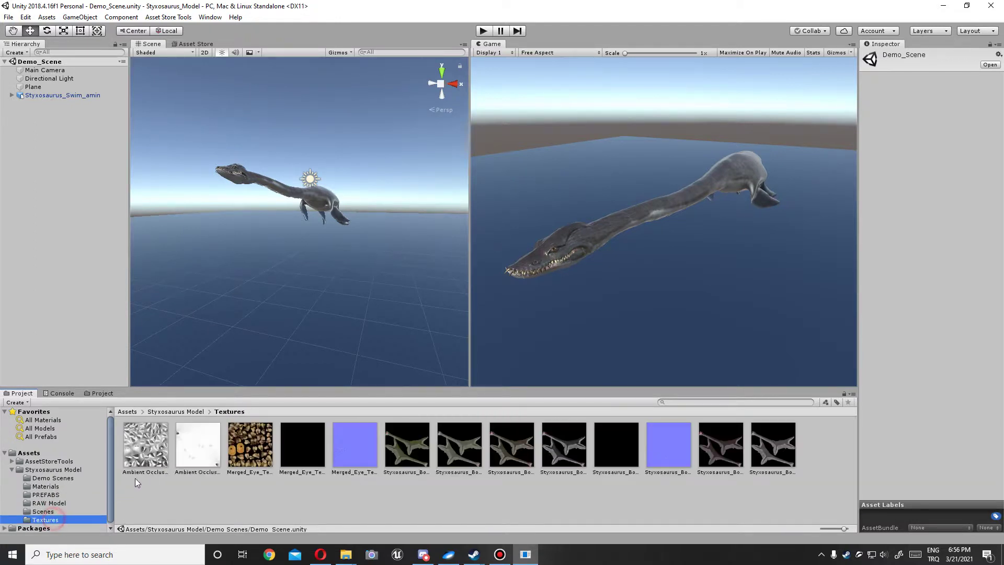
click(58, 503)
click(53, 512)
click(56, 504)
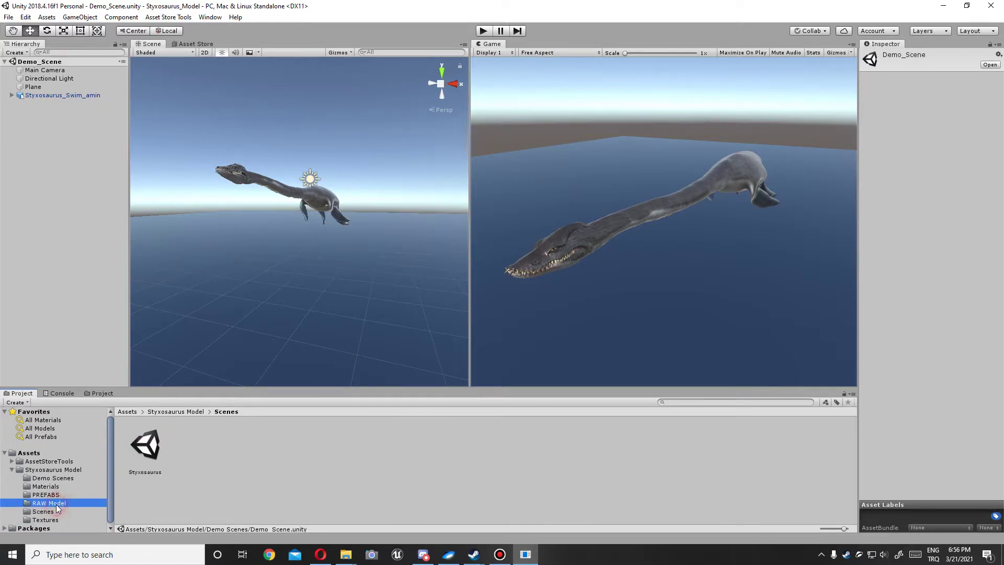
click(46, 519)
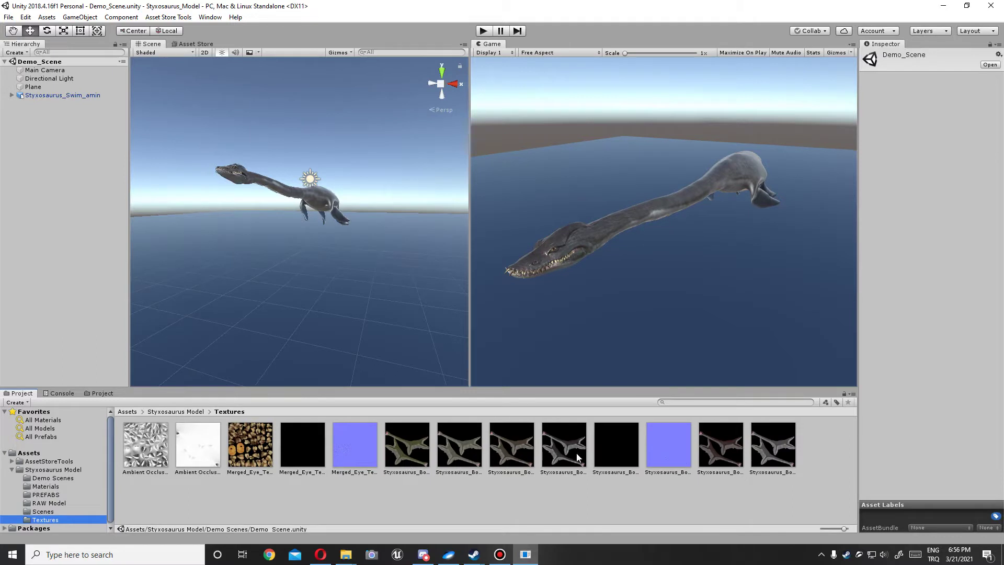
click(57, 485)
click(212, 451)
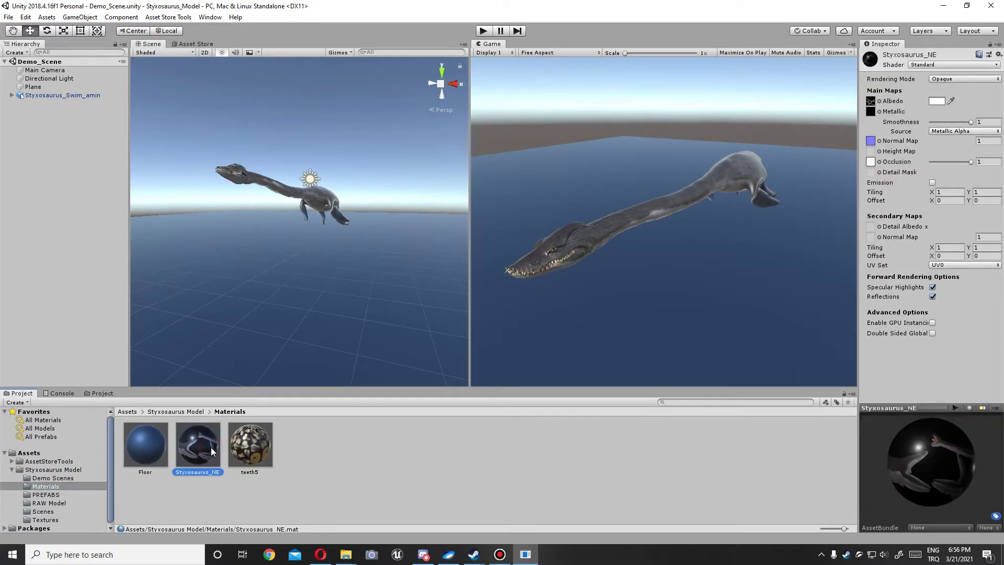
Duplicate Styxosaurus_NE and the creature, slide the copy along X, and apply Styxosaurus_NE 1 to it
key(ctrl+d)
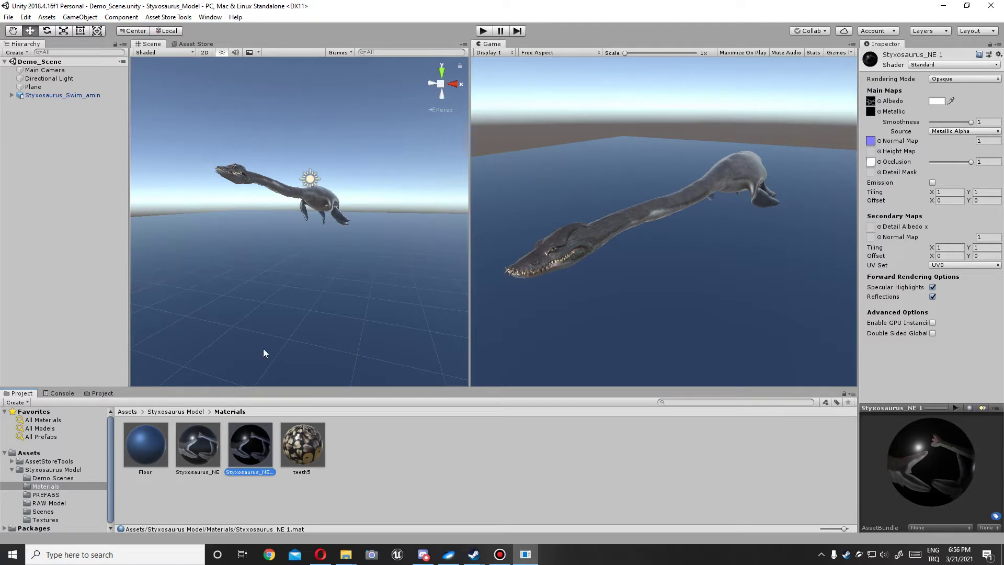
mouse_move(322, 190)
alt+mouse_down()
mouse_move(304, 278)
mouse_move(325, 257)
alt+mouse_up()
click(83, 96)
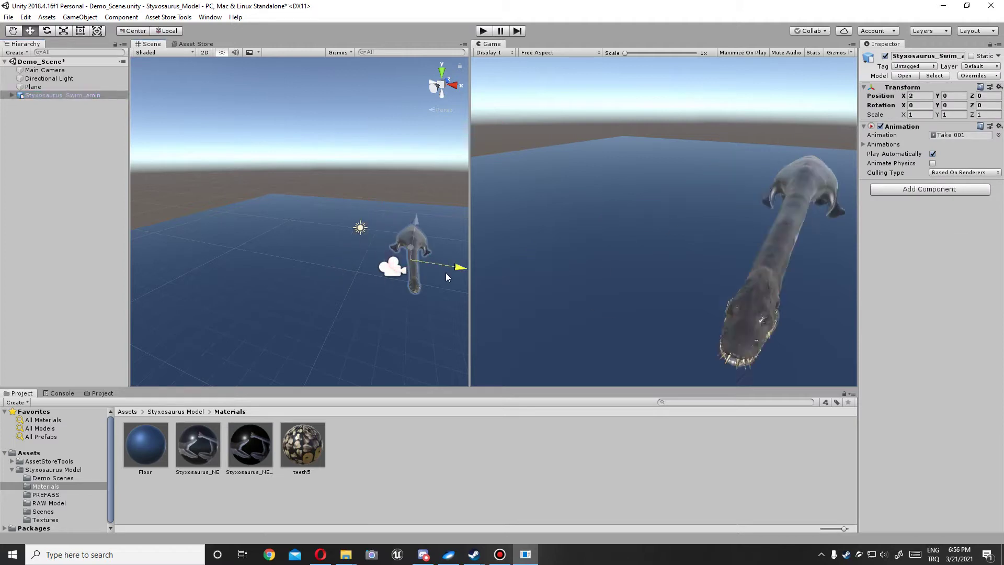
key(ctrl+d)
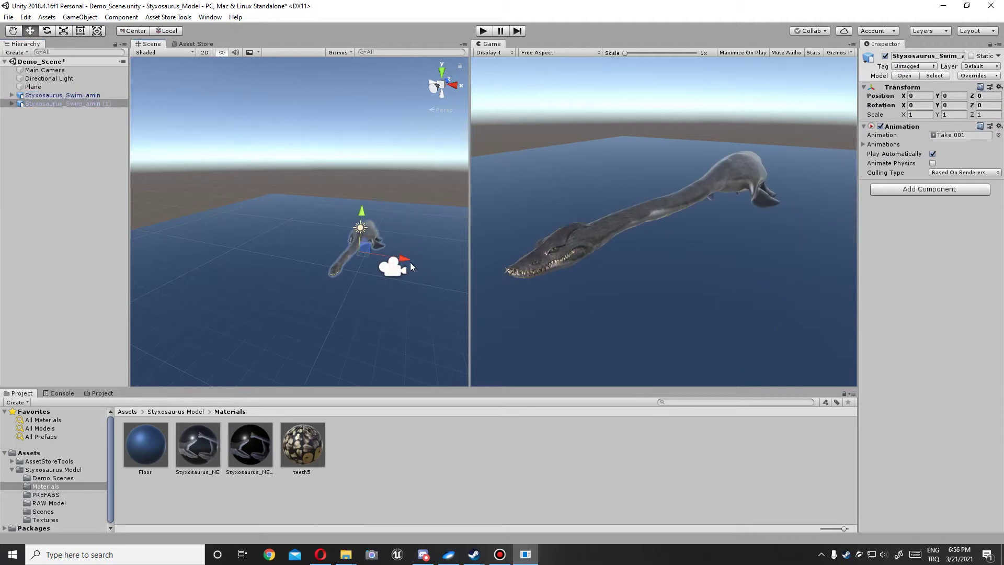
drag(404, 260, 456, 268)
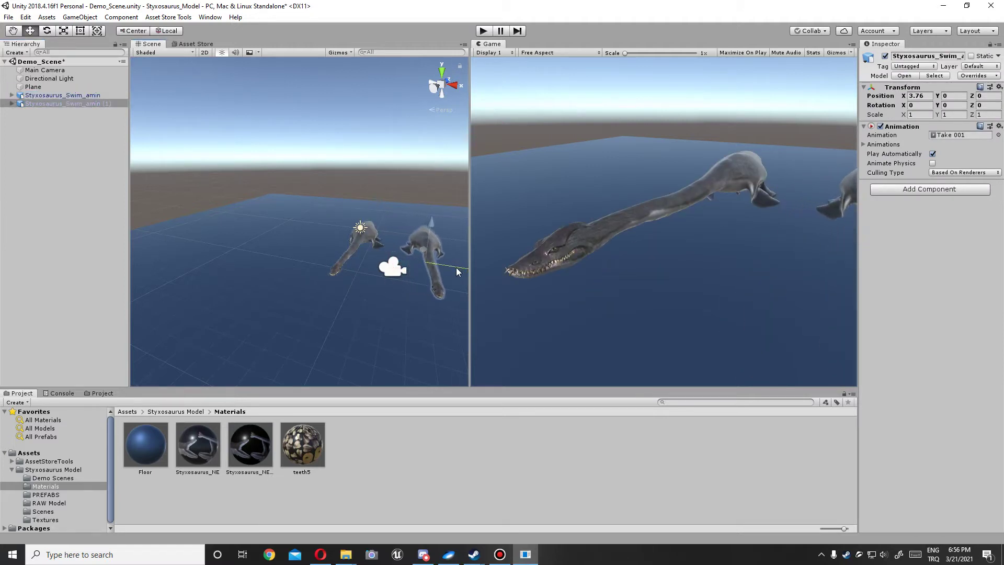
drag(260, 452, 423, 239)
Give Styxosaurus_NE 1 a green Albedo texture and duplicate it as Styxosaurus_NE 2
click(261, 445)
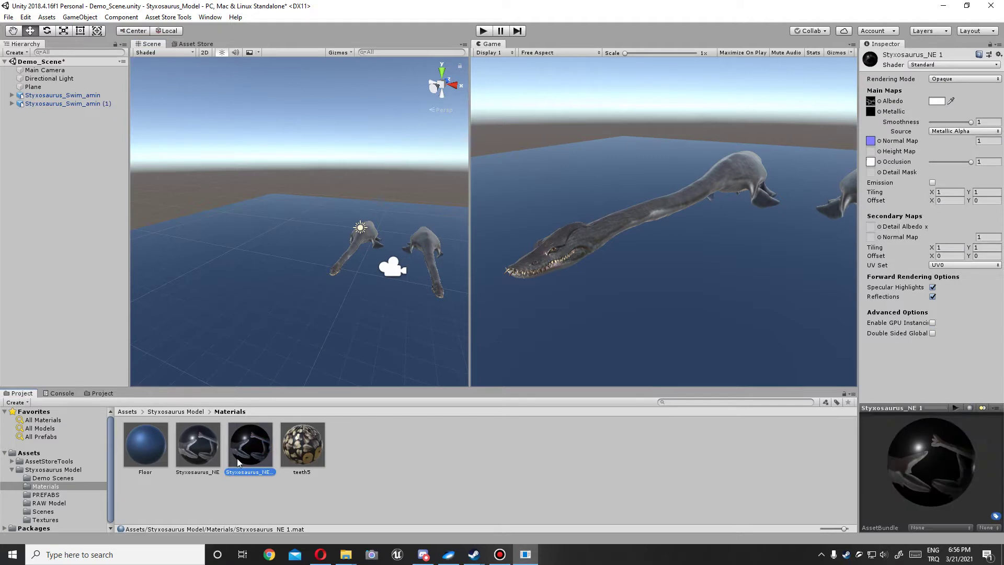
click(45, 519)
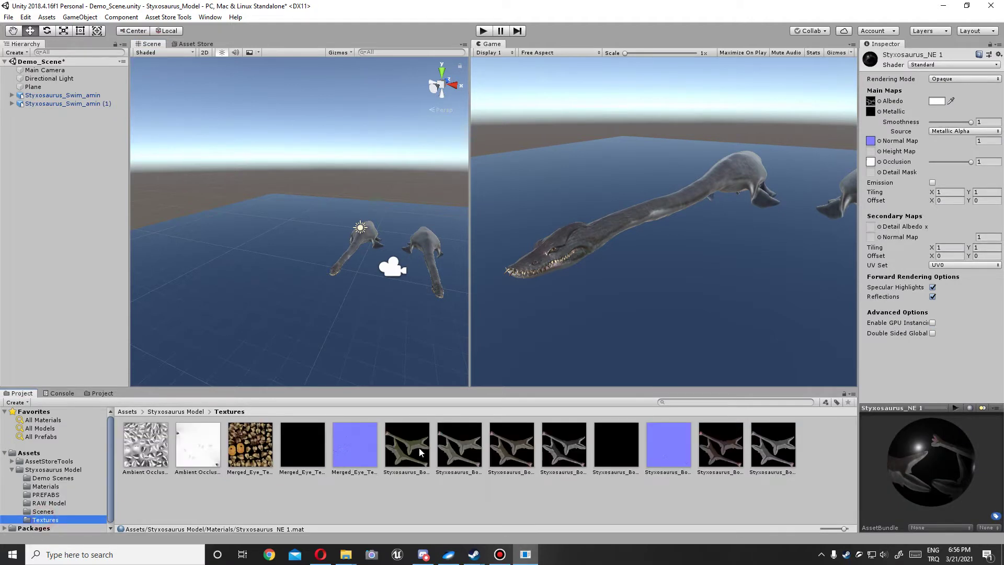
drag(423, 448, 873, 104)
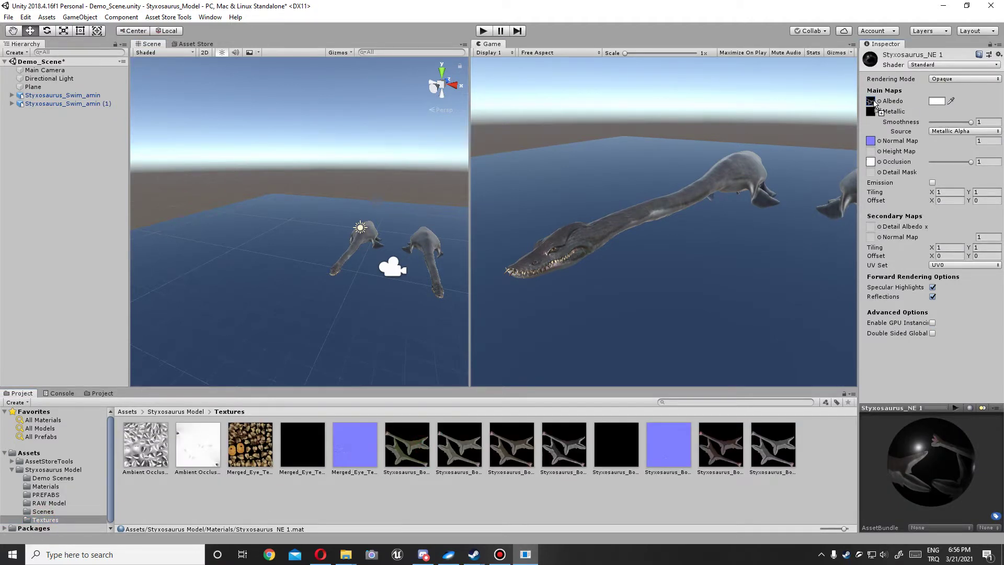
click(46, 486)
click(246, 450)
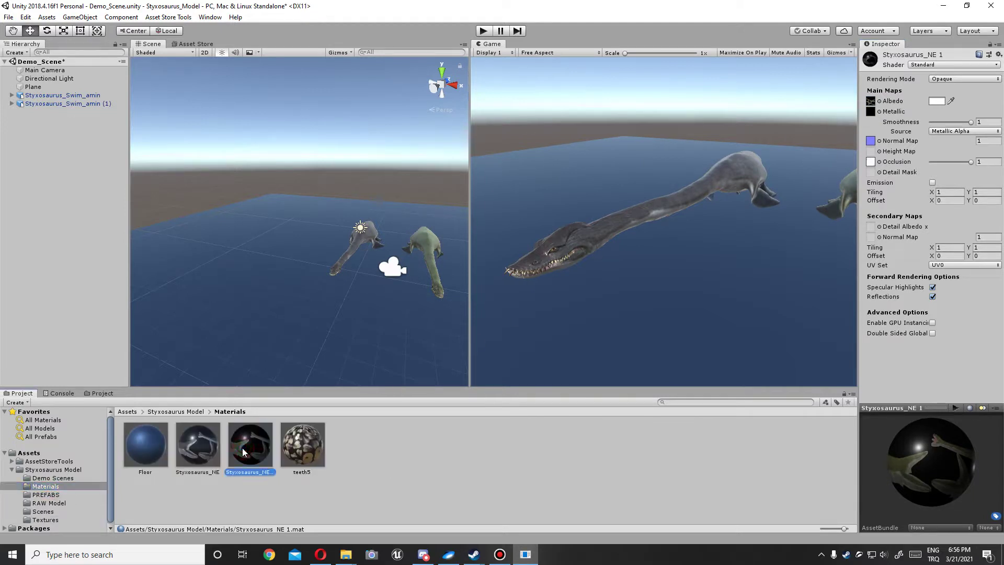
key(ctrl+d)
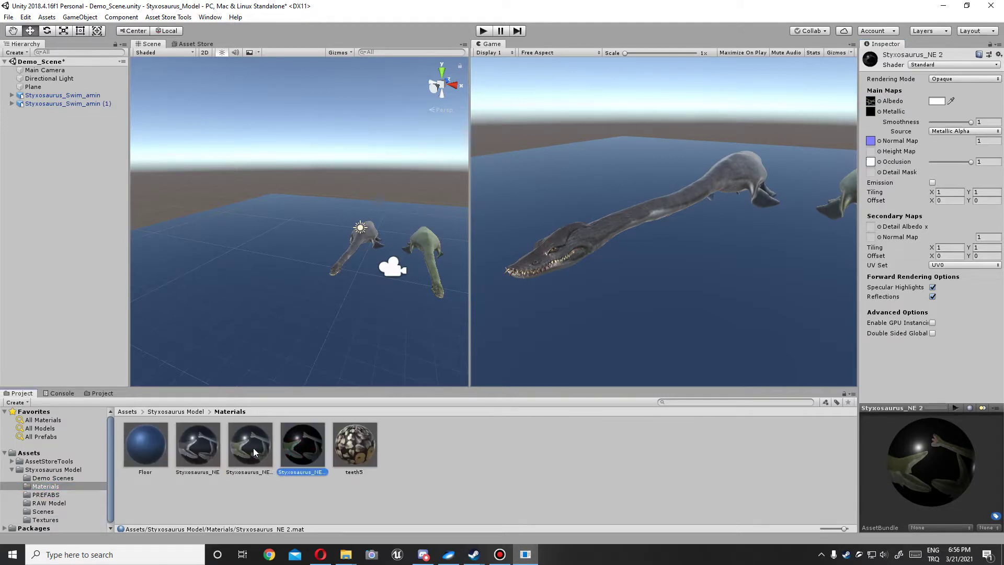
drag(253, 447, 295, 445)
click(353, 240)
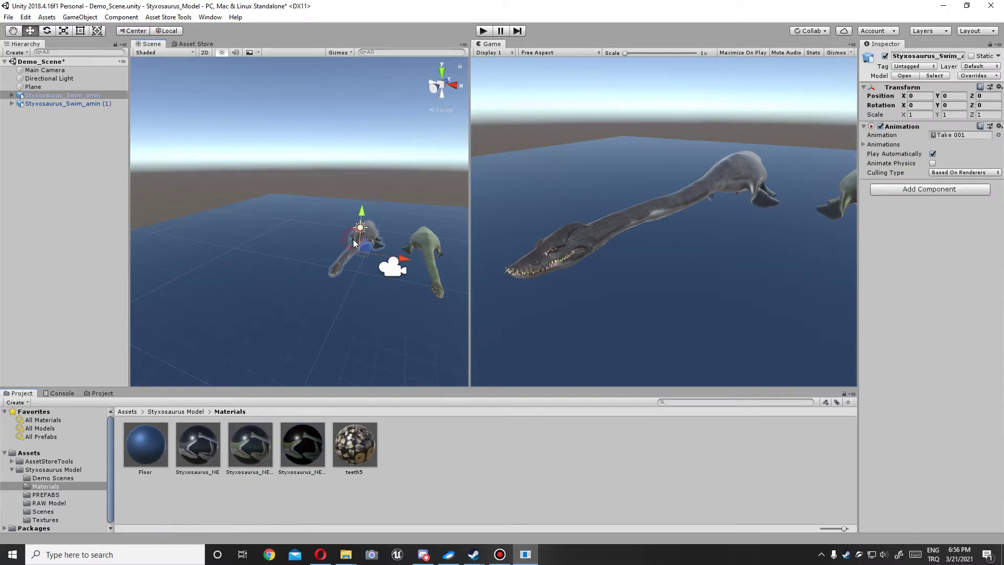
Add a Styxosaurus copy on the left with Styxosaurus_NE 2 and a new Albedo texture
key(ctrl+d)
drag(399, 257, 353, 257)
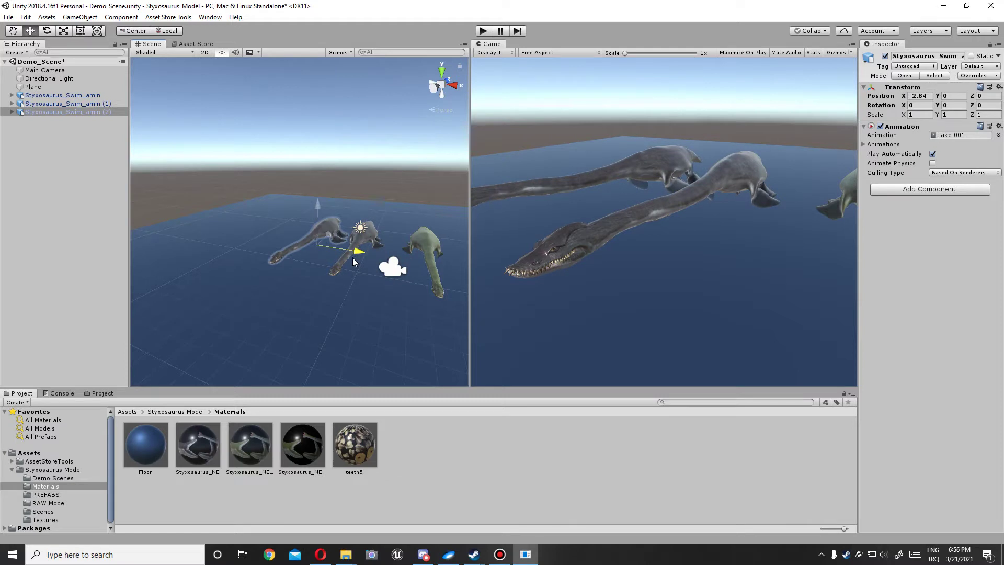
click(308, 455)
drag(308, 455, 319, 226)
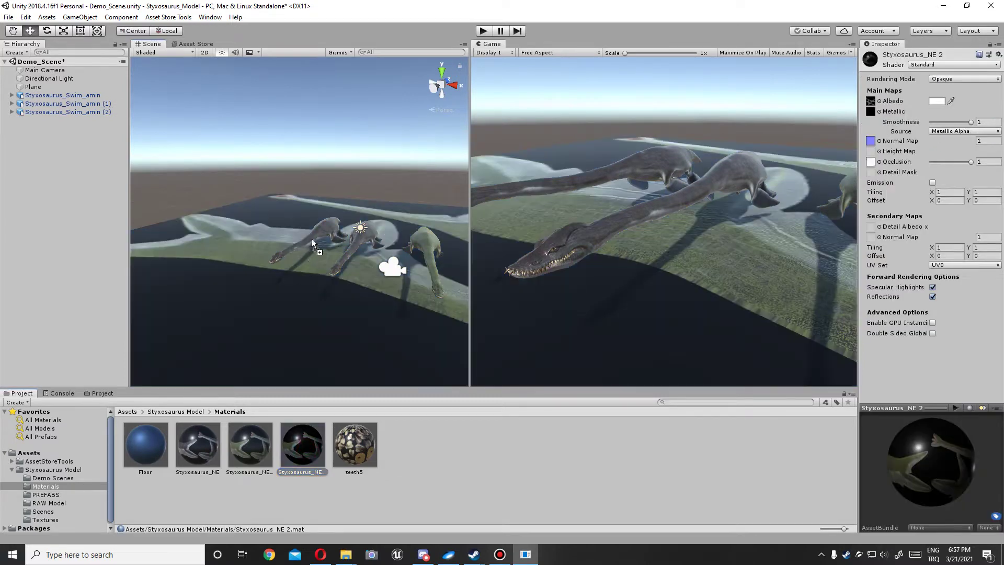
click(55, 520)
drag(468, 454, 870, 101)
Duplicate the middle Styxosaurus, move it further left, and review the NE materials
click(335, 226)
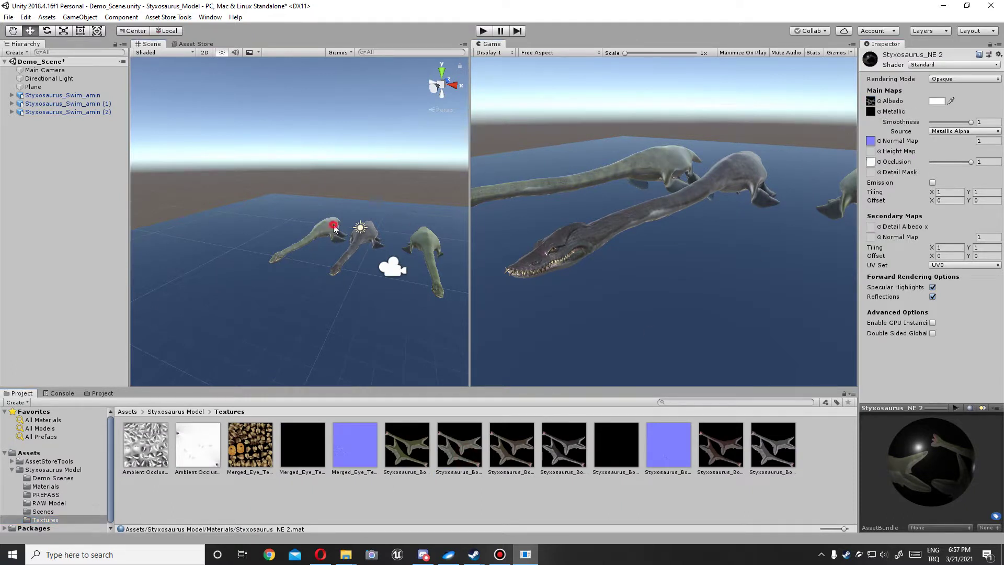
key(ctrl+d)
drag(348, 249, 295, 245)
click(46, 486)
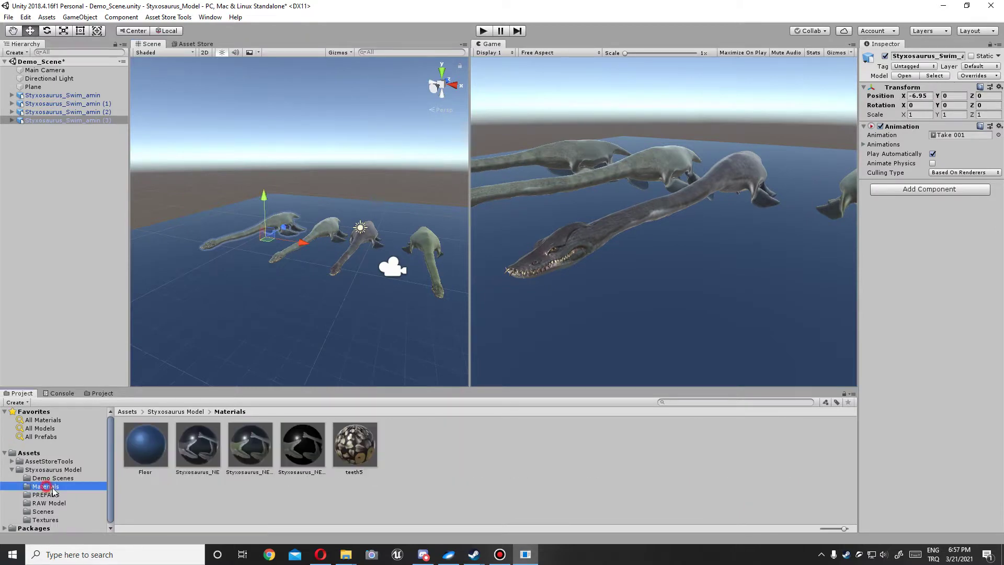
click(292, 455)
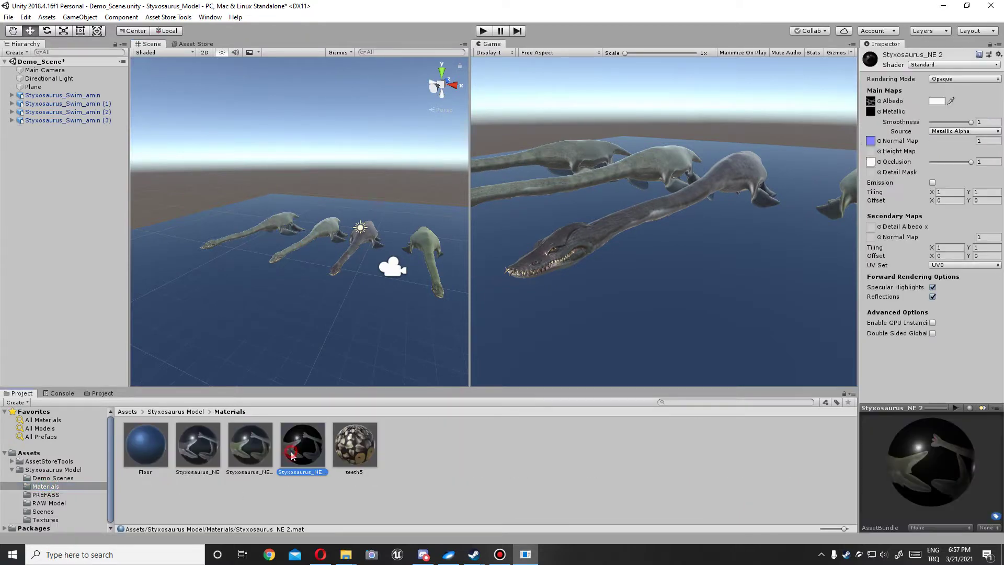
click(224, 438)
click(205, 442)
Duplicate NE 2 as Styxosaurus_NE 3 and apply it to the newest creature with a darker texture
click(244, 448)
click(316, 446)
key(ctrl+d)
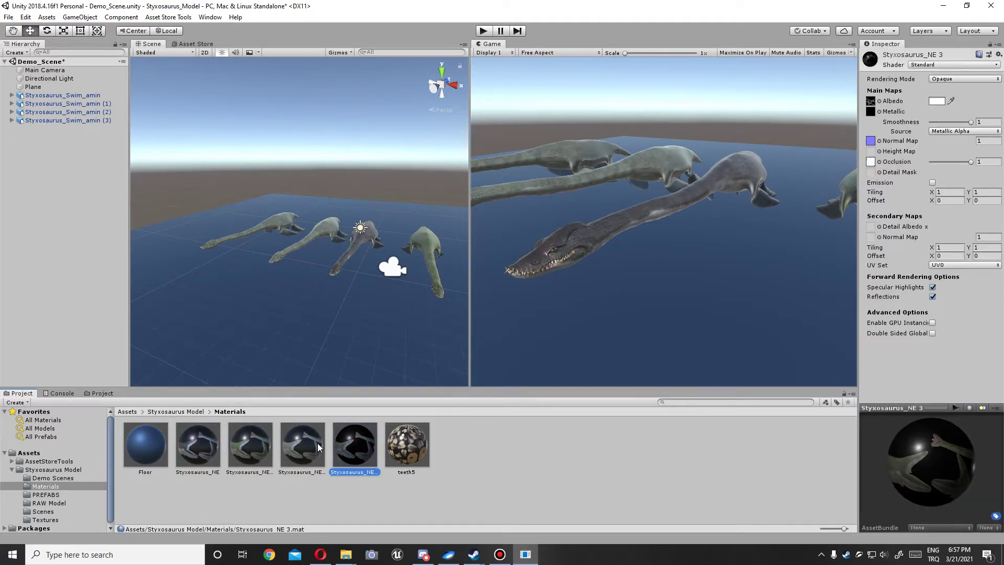
drag(356, 447, 290, 237)
click(45, 519)
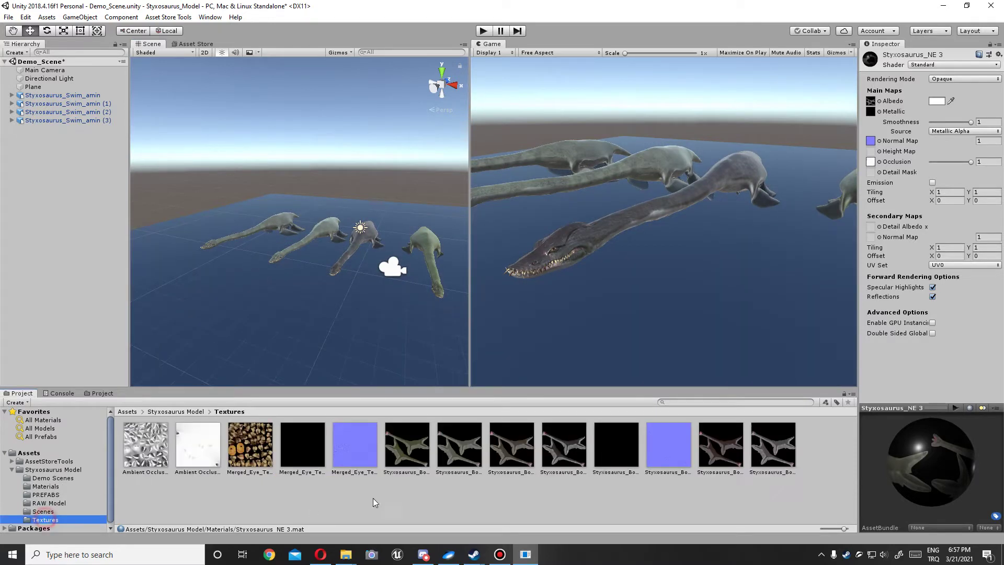
drag(502, 452, 870, 101)
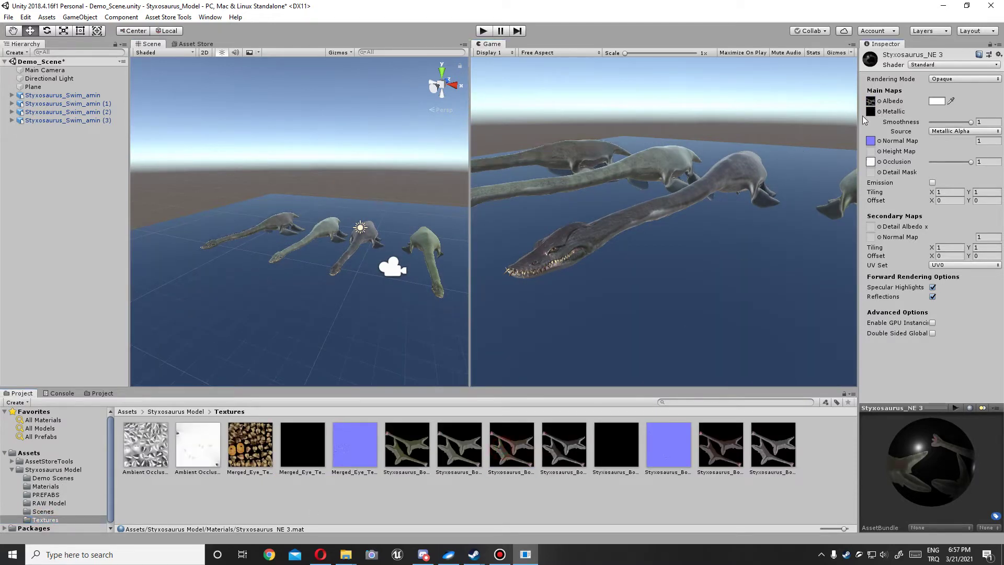
Duplicate the rightmost Styxosaurus and move the copy right to X 7.18
click(282, 225)
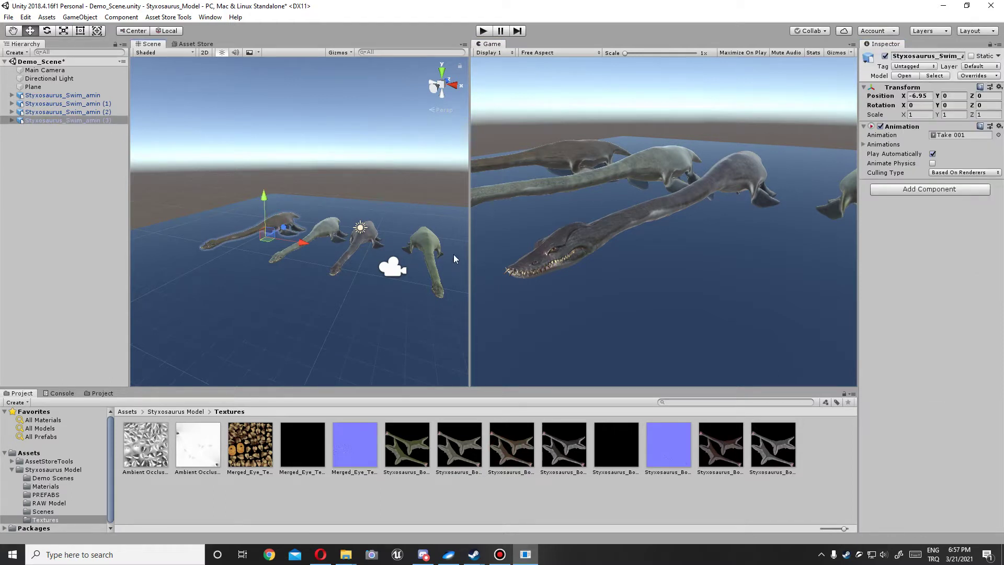
click(426, 247)
middle_drag(401, 248, 369, 257)
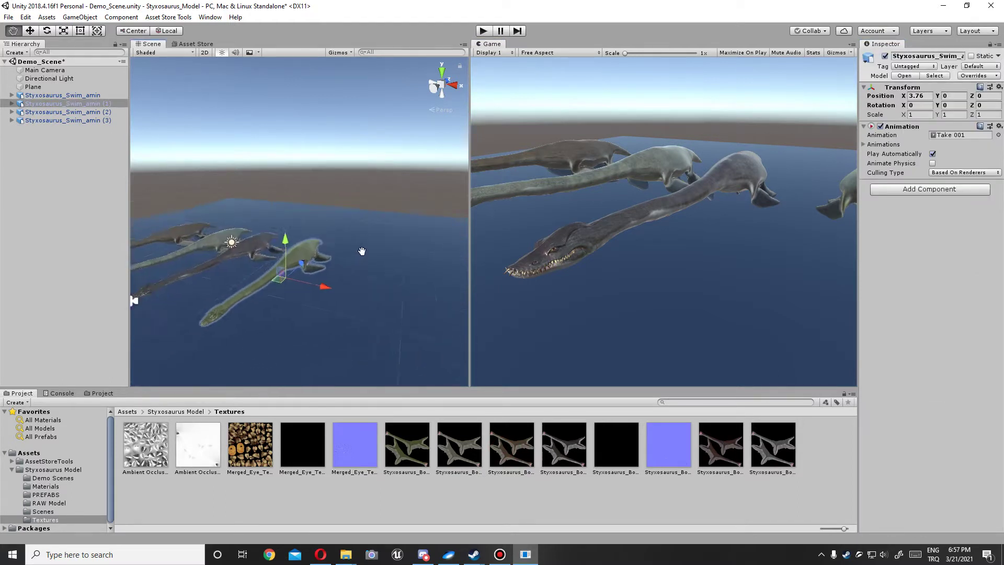
key(ctrl+d)
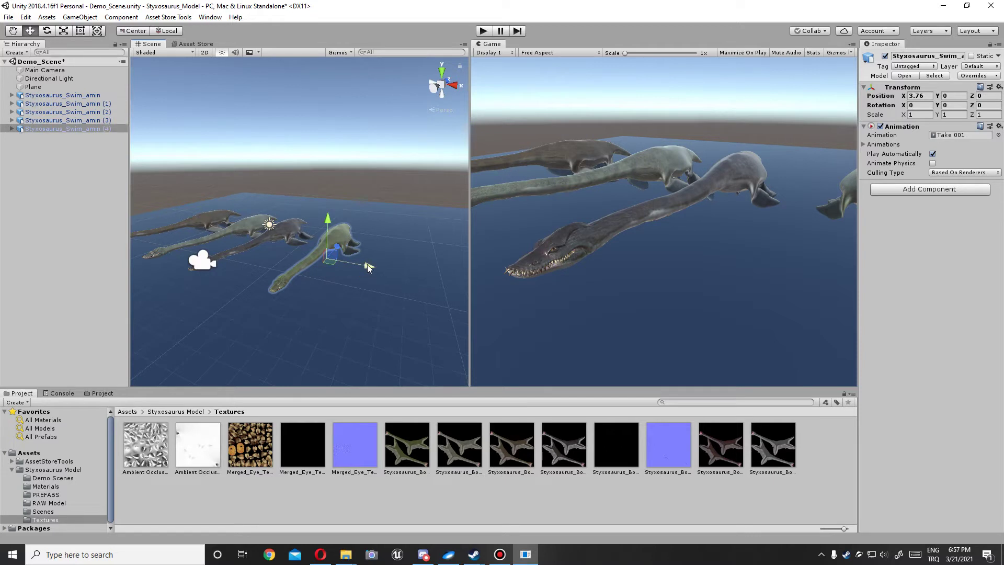
drag(368, 267, 438, 278)
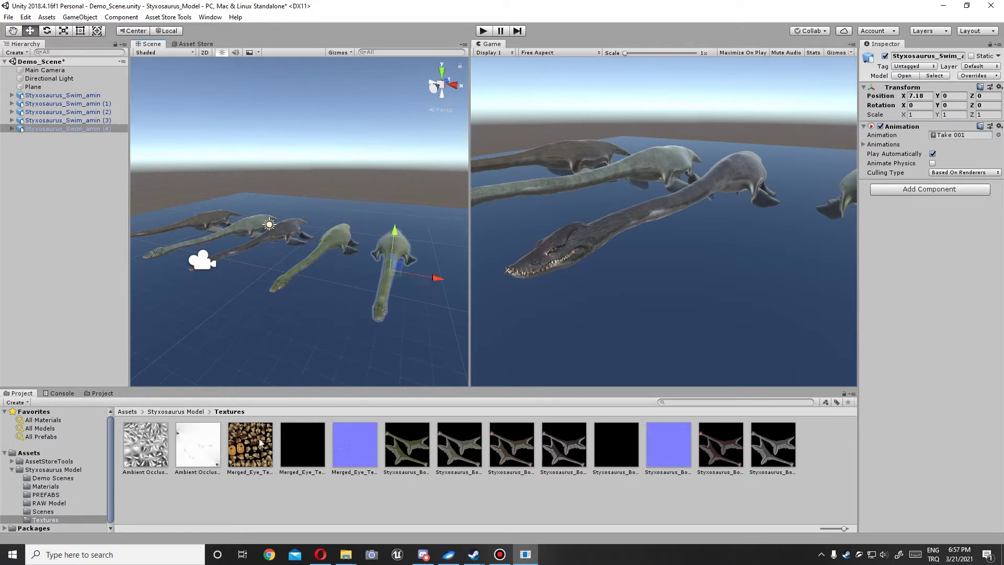
click(61, 485)
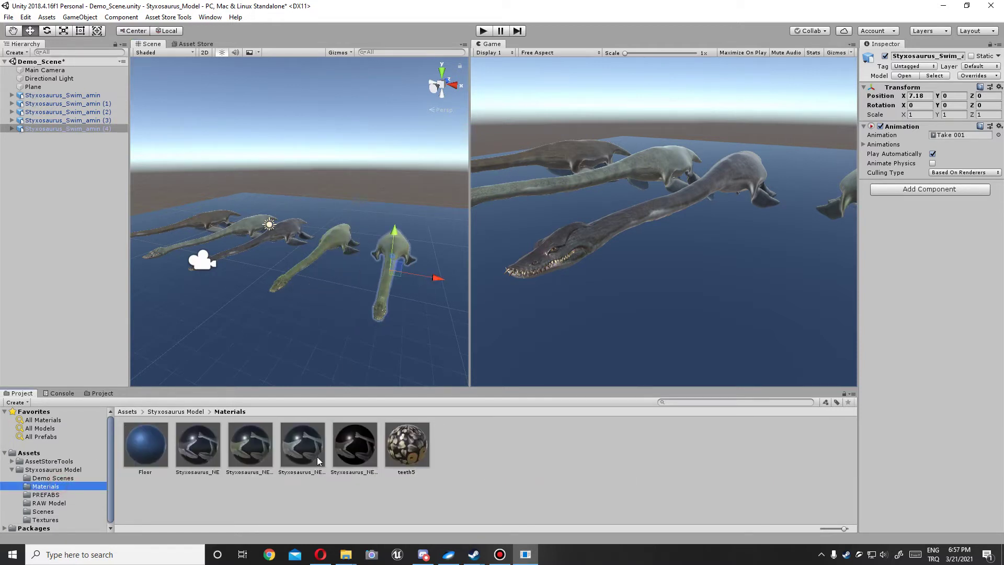
click(358, 453)
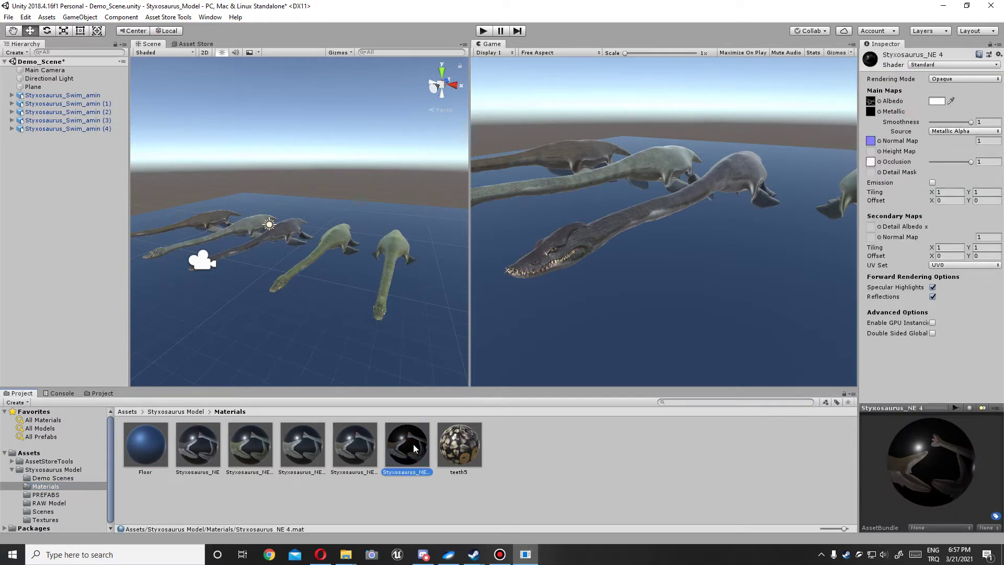
Apply Styxosaurus_NE 4 to the fifth dinosaur and give it a different Albedo texture
drag(413, 448, 391, 243)
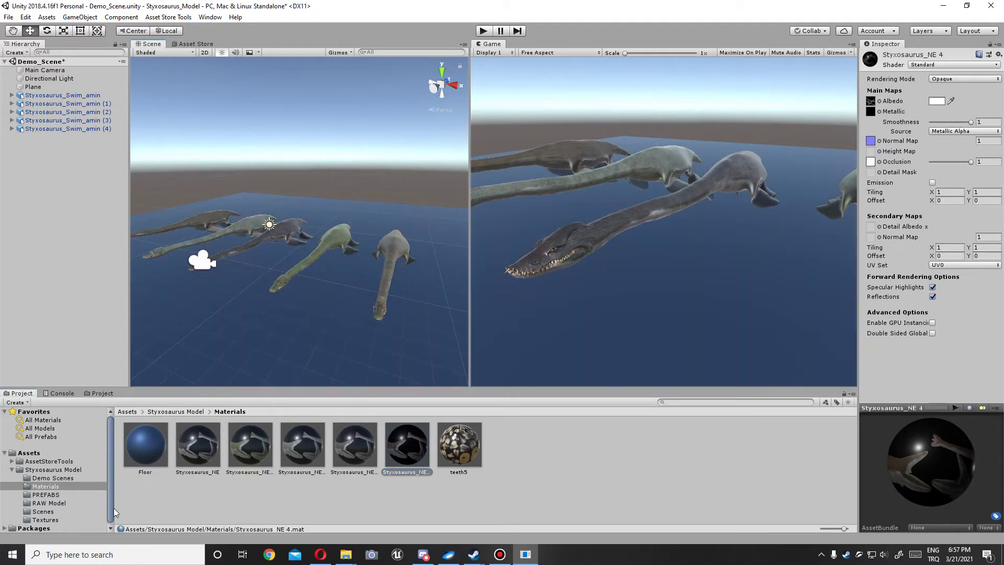
click(57, 519)
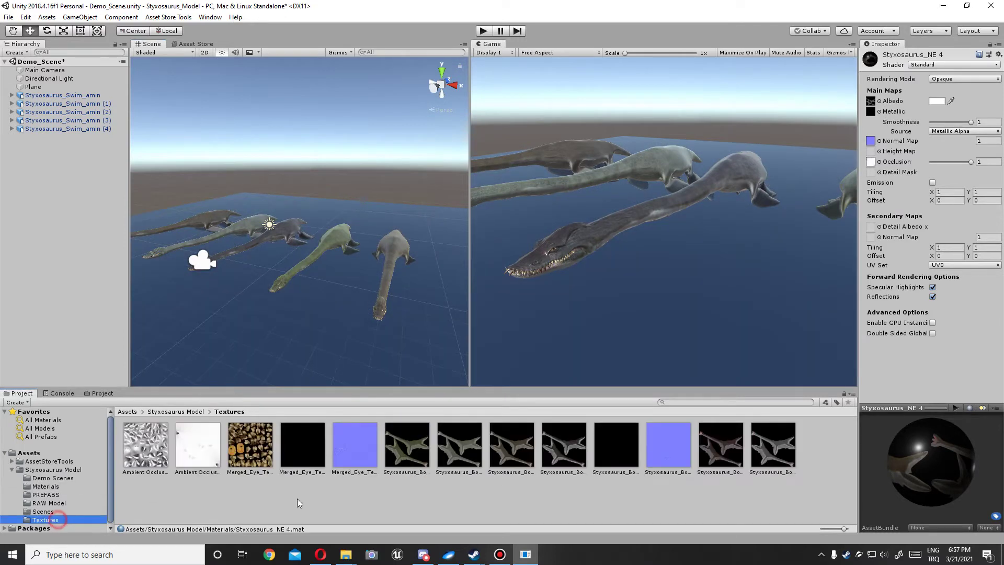
drag(570, 460, 875, 108)
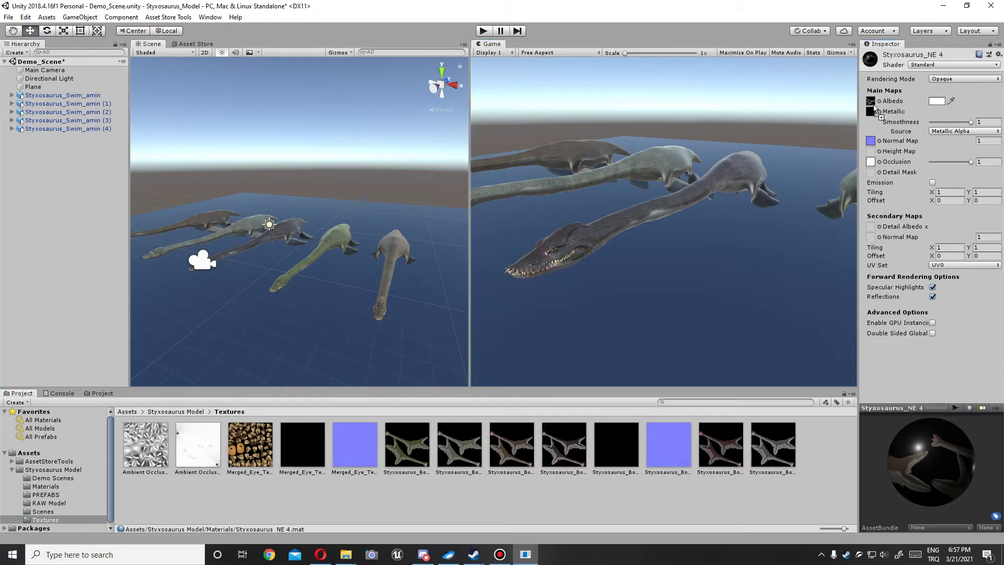
alt+drag(432, 252, 462, 275)
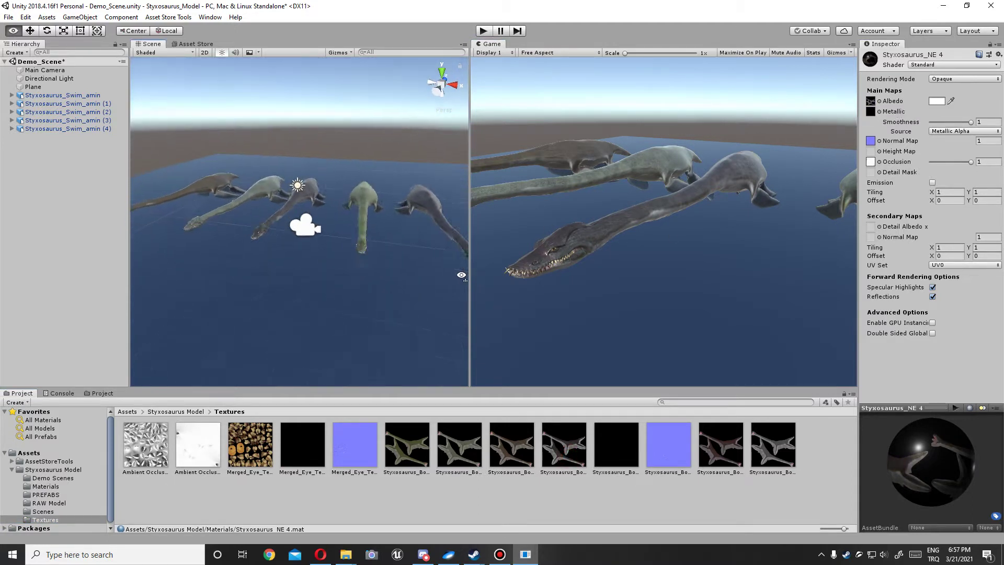
alt+drag(461, 275, 421, 293)
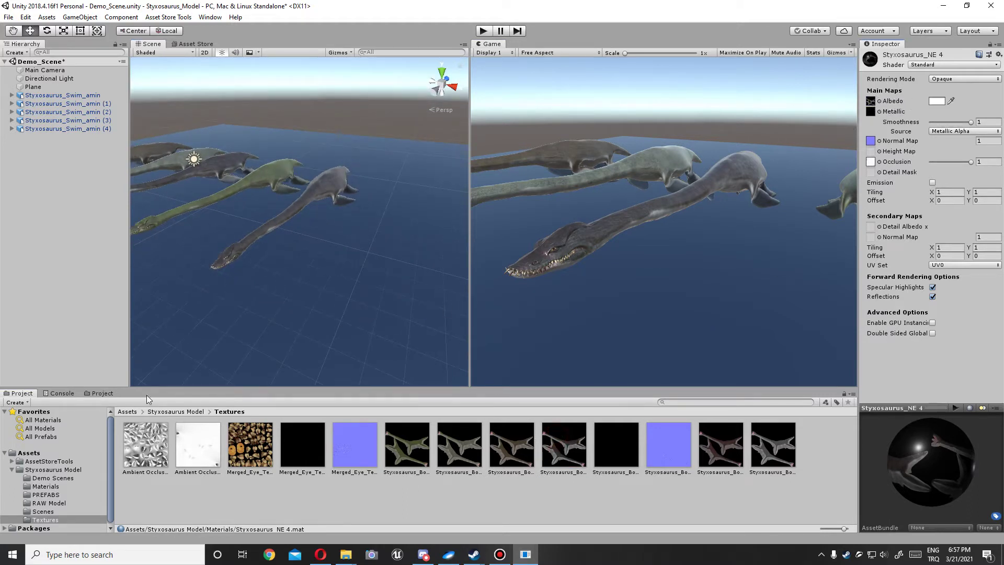
Add a sixth Styxosaurus further right and duplicate NE 4 as Styxosaurus_NE 5
click(322, 192)
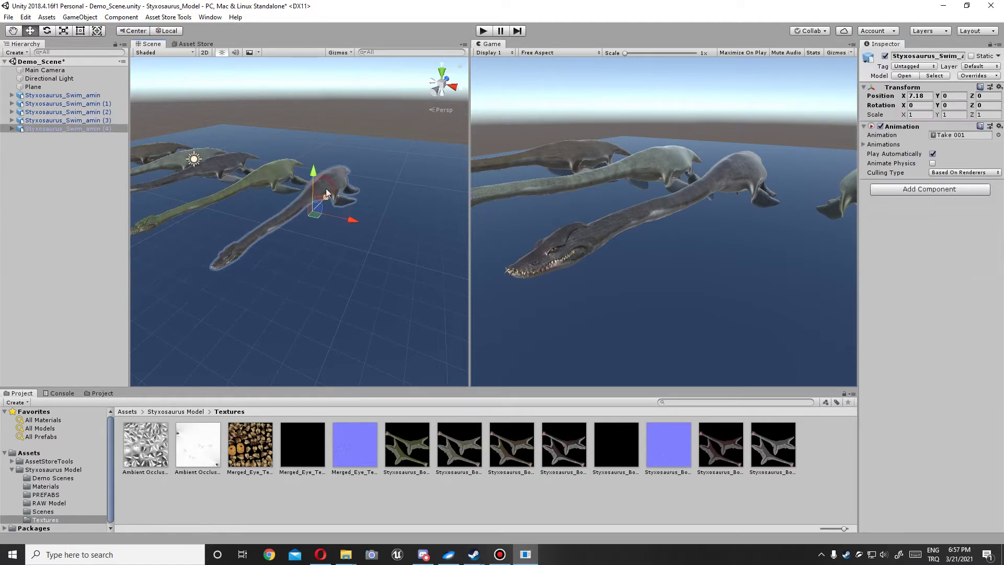
key(ctrl+d)
mouse_move(352, 217)
mouse_down()
mouse_move(429, 240)
mouse_move(389, 235)
mouse_up()
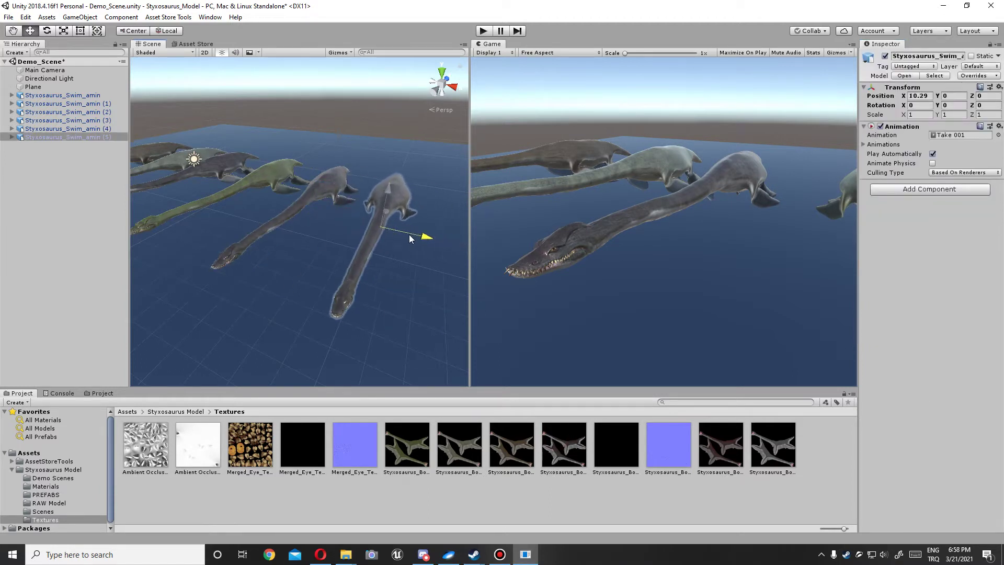
click(58, 483)
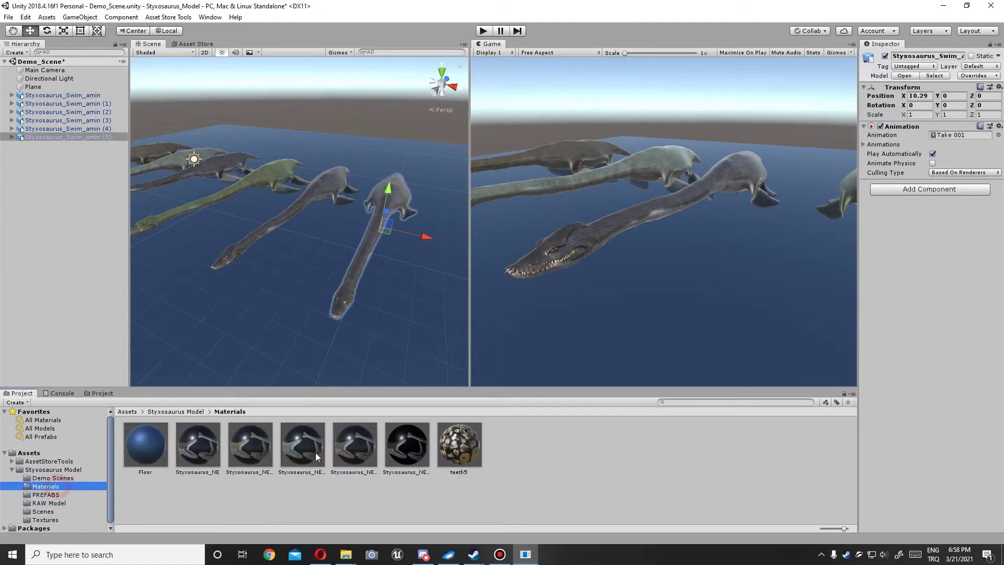
click(397, 434)
key(ctrl+d)
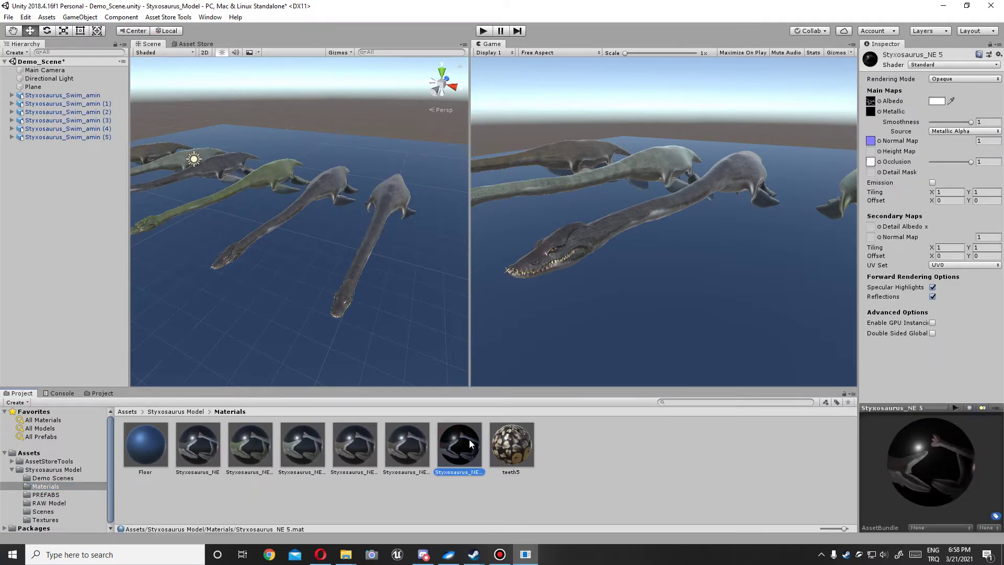
Apply Styxosaurus_NE 5 with a reddish Albedo texture to the sixth dinosaur and maximize the Scene view
drag(468, 439, 417, 238)
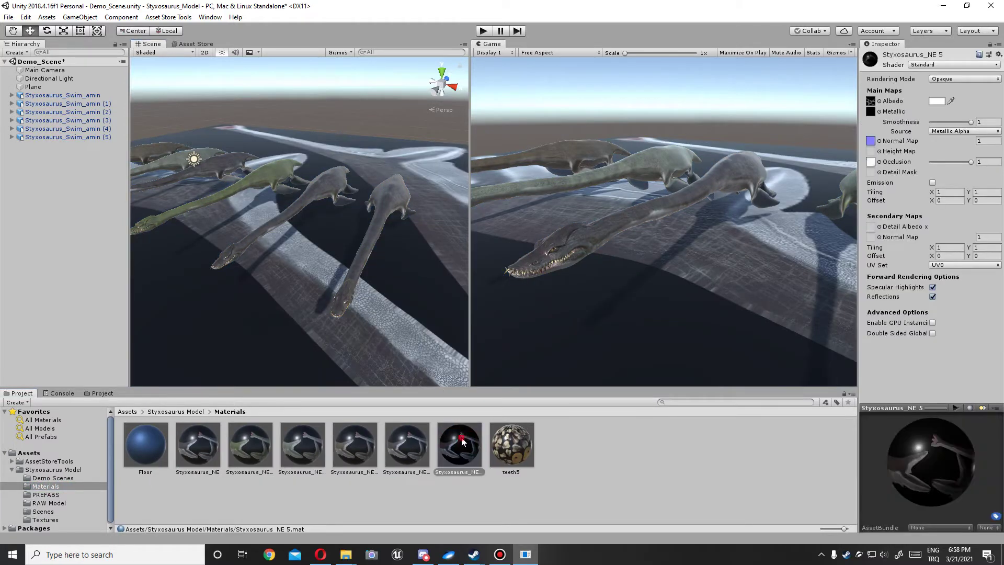
key(ctrl+z)
drag(441, 413, 387, 204)
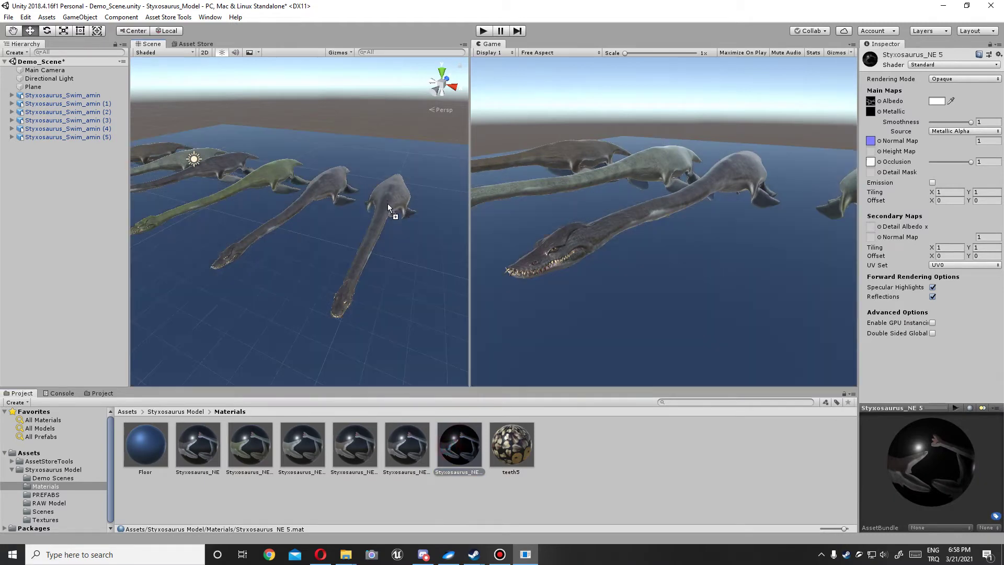
click(52, 521)
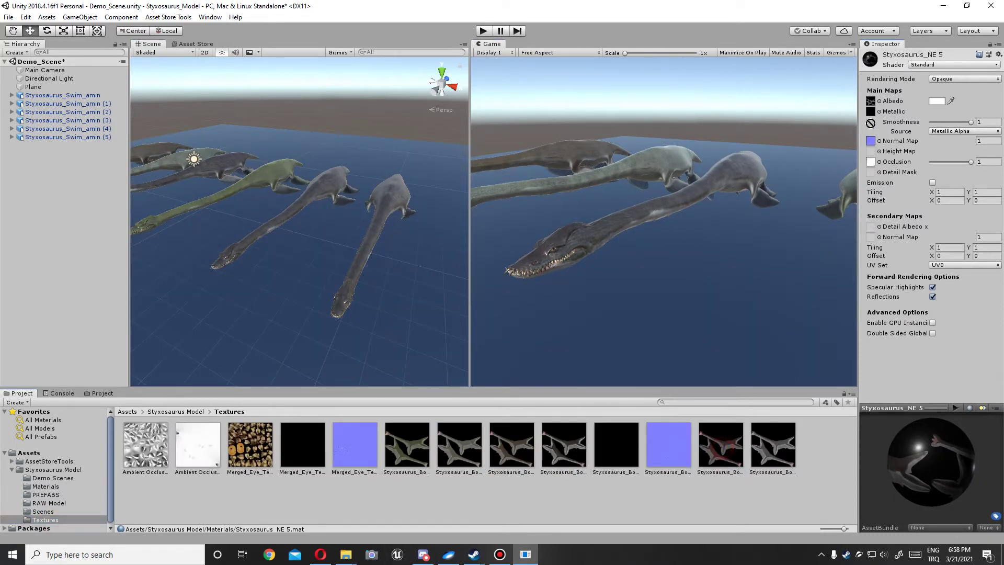
drag(724, 452, 872, 102)
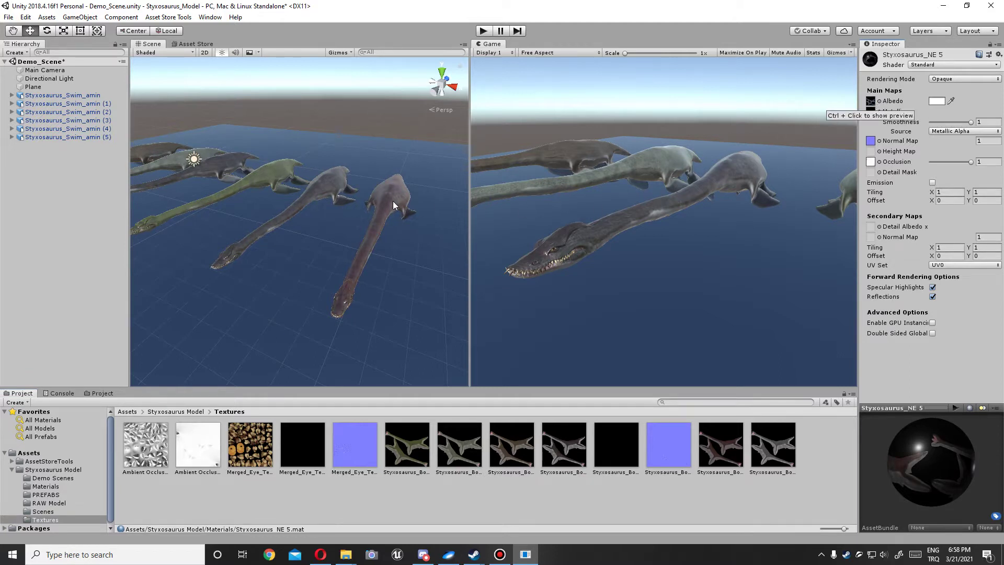
right_drag(393, 205, 250, 163)
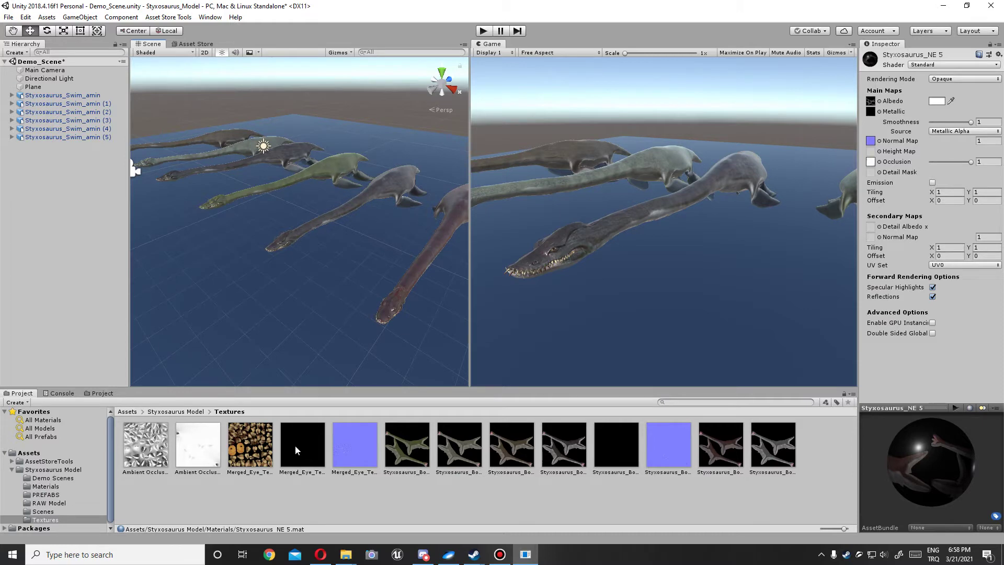
right_click(149, 44)
click(157, 53)
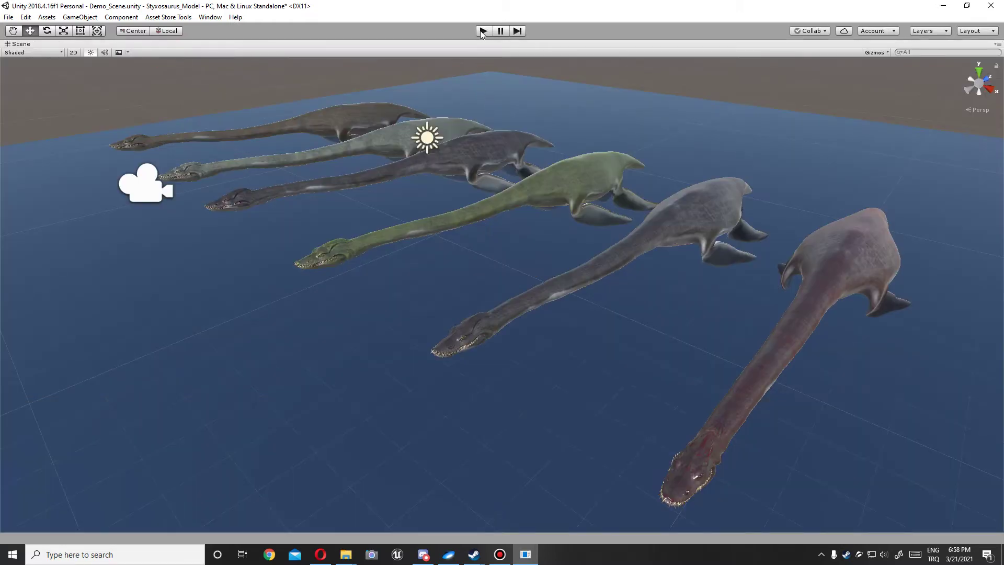
Play the scene and fly close around the six animating Styxosaurus
click(482, 31)
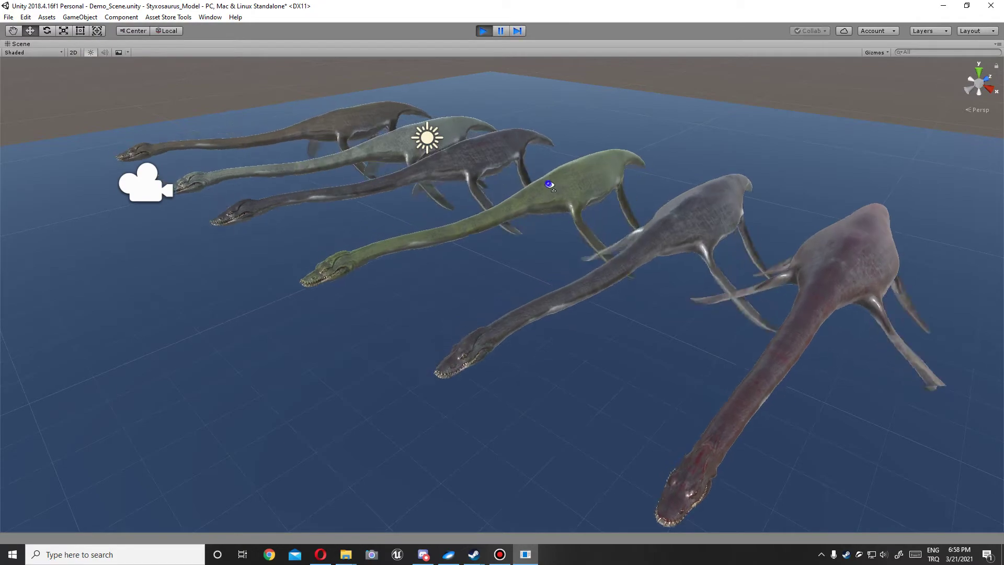
right_drag(549, 185, 475, 200)
mouse_move(436, 185)
right_down()
mouse_move(473, 212)
mouse_move(386, 173)
mouse_move(424, 152)
mouse_move(579, 142)
mouse_move(544, 119)
mouse_move(577, 102)
mouse_move(678, 105)
mouse_move(320, 170)
mouse_move(73, 141)
mouse_move(157, 149)
mouse_move(196, 135)
right_up()
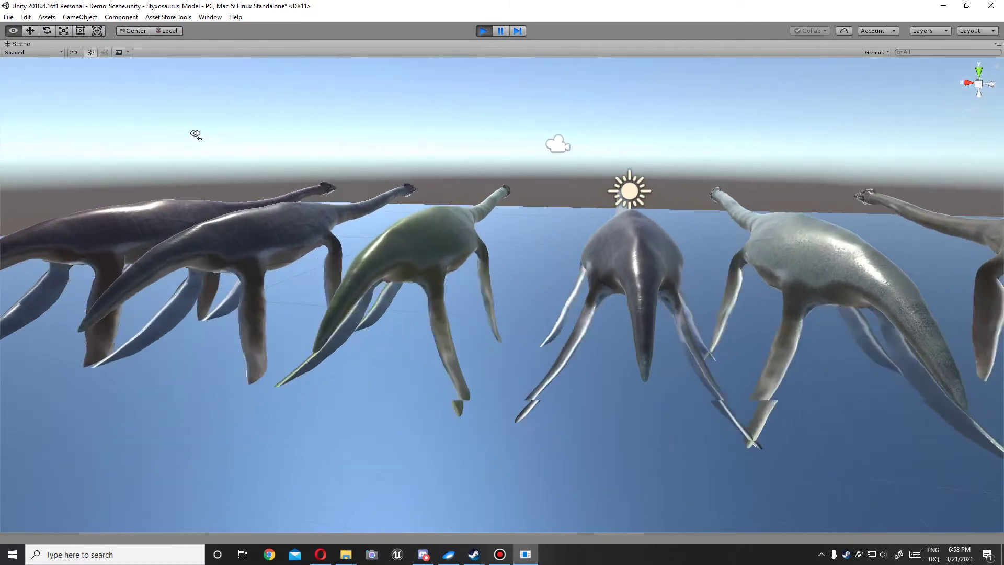
Restore the full editor layout and orbit down to water level near the swimming creatures
right_click(21, 44)
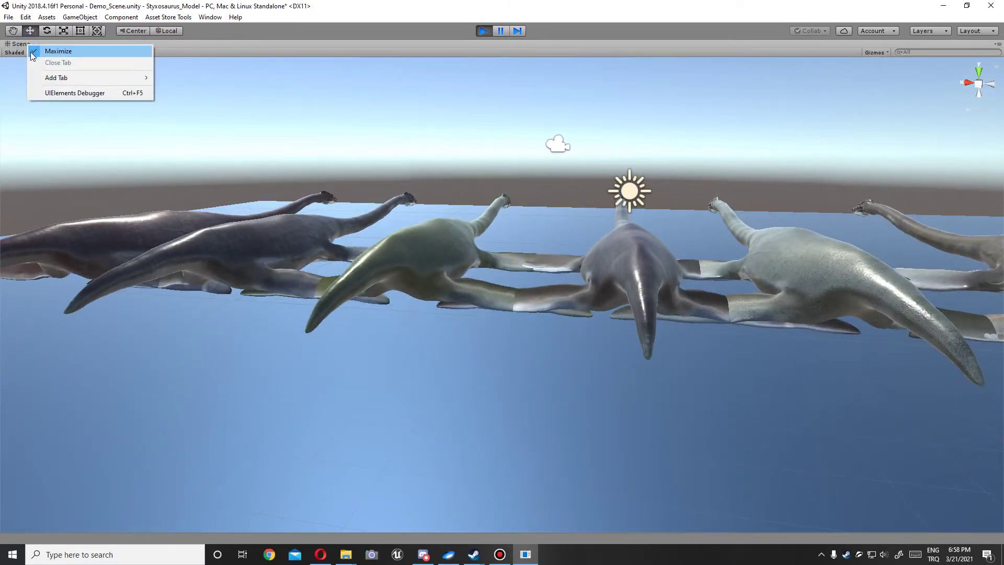
click(31, 57)
right_drag(397, 230, 415, 243)
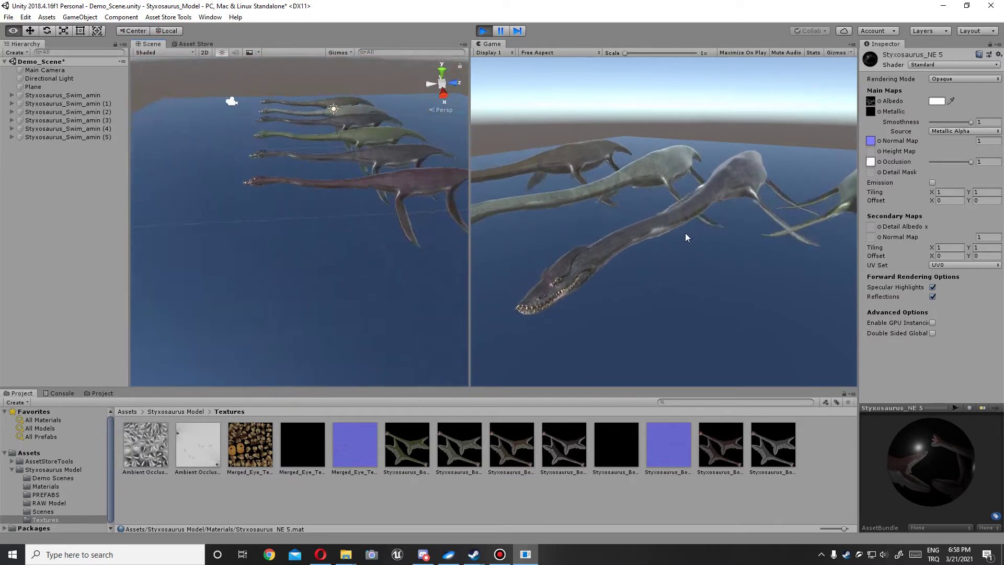
right_drag(416, 243, 719, 211)
right_drag(782, 201, 783, 165)
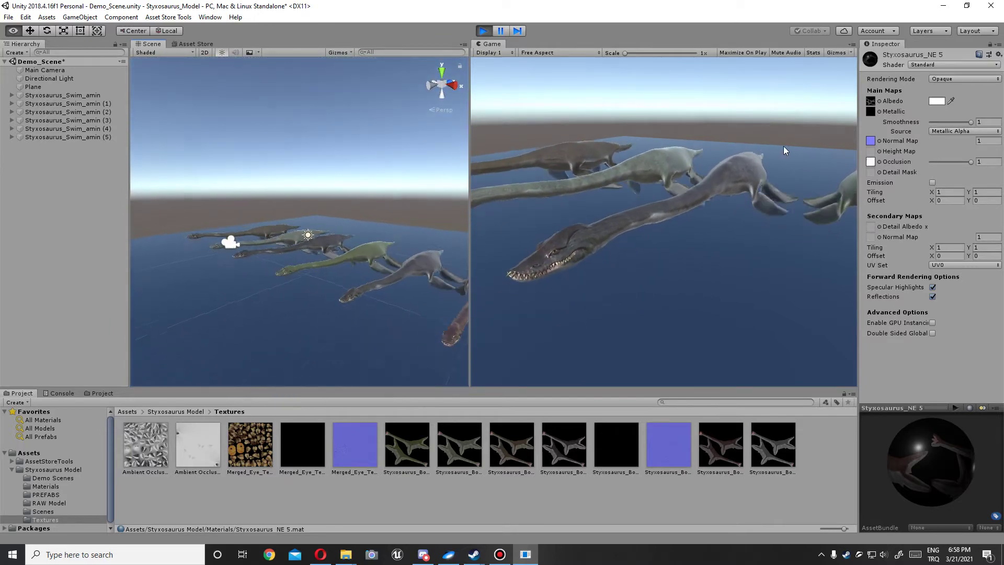
mouse_move(783, 168)
right_down()
mouse_move(345, 222)
mouse_move(348, 198)
right_up()
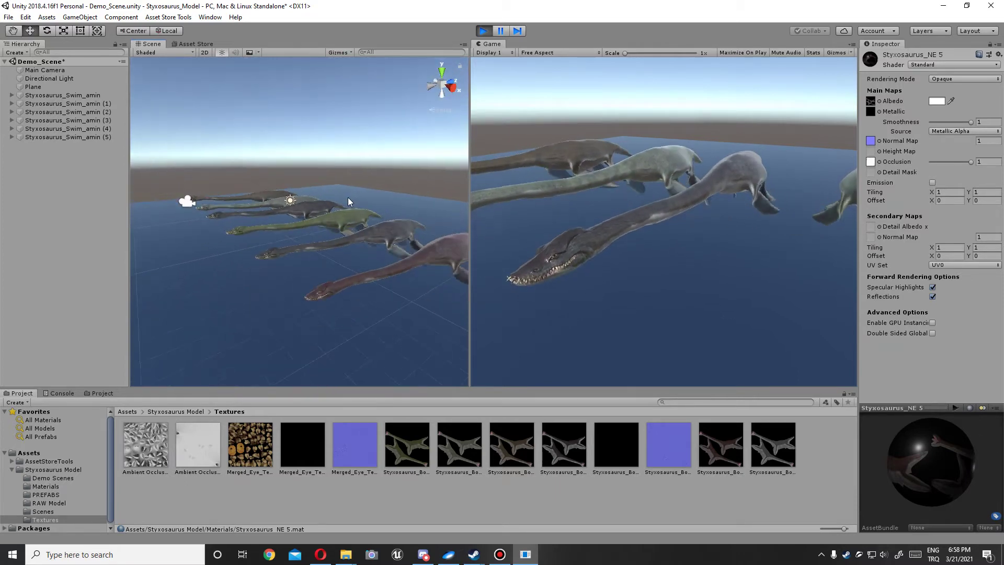
middle_drag(349, 201, 351, 178)
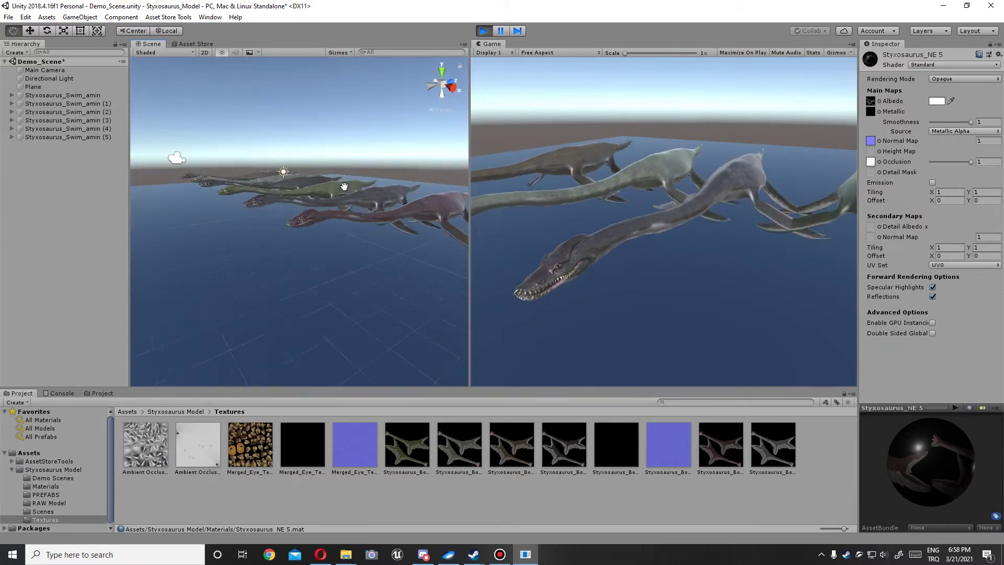
right_drag(313, 190, 335, 181)
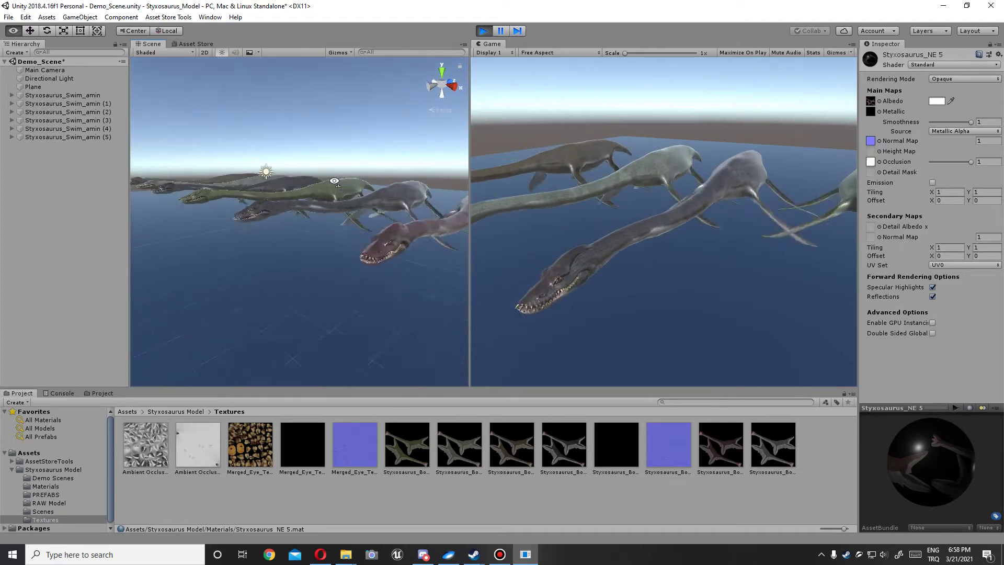
Stop play mode and open the Styxosaurus scene from the Scenes folder
click(484, 31)
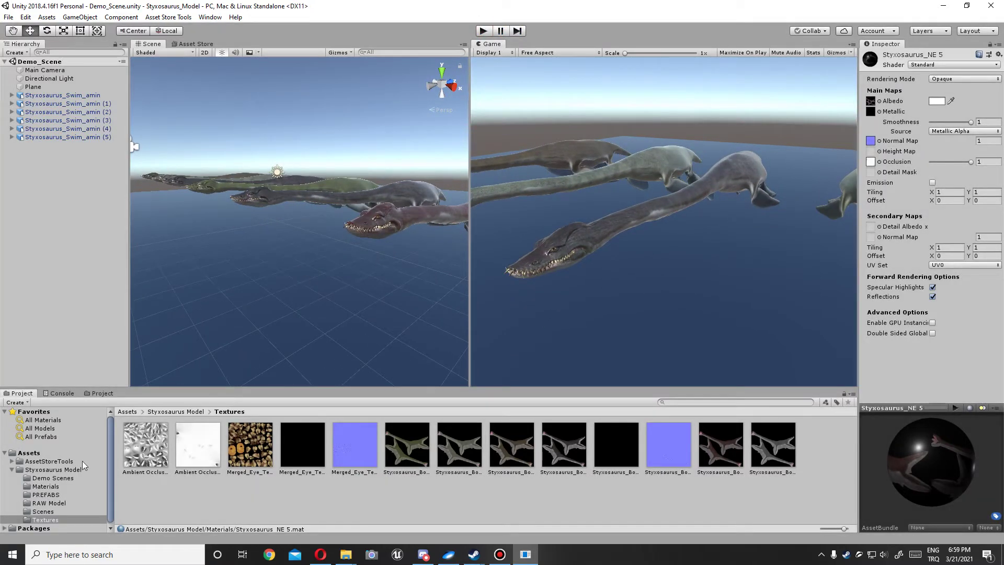
click(50, 494)
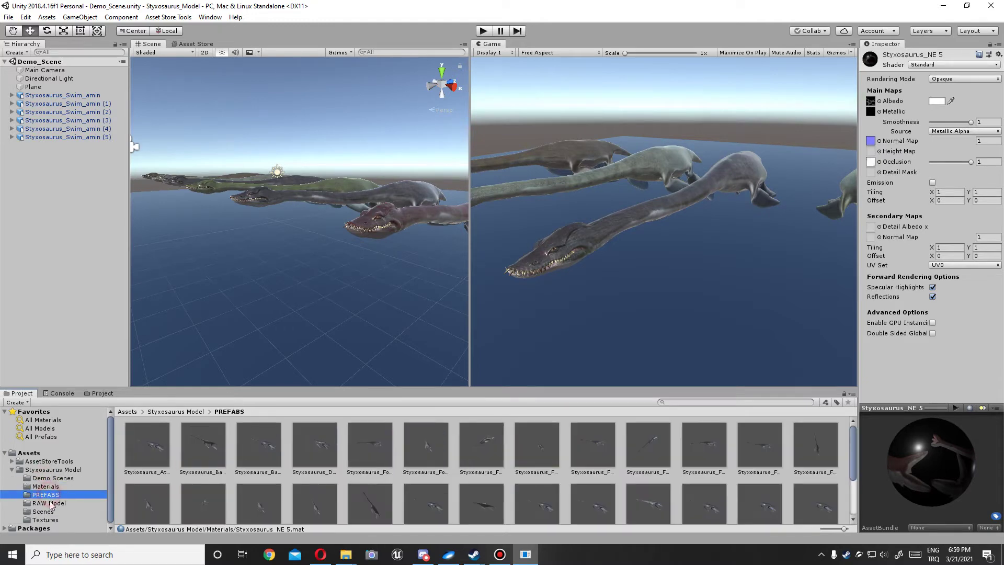
click(47, 486)
click(50, 503)
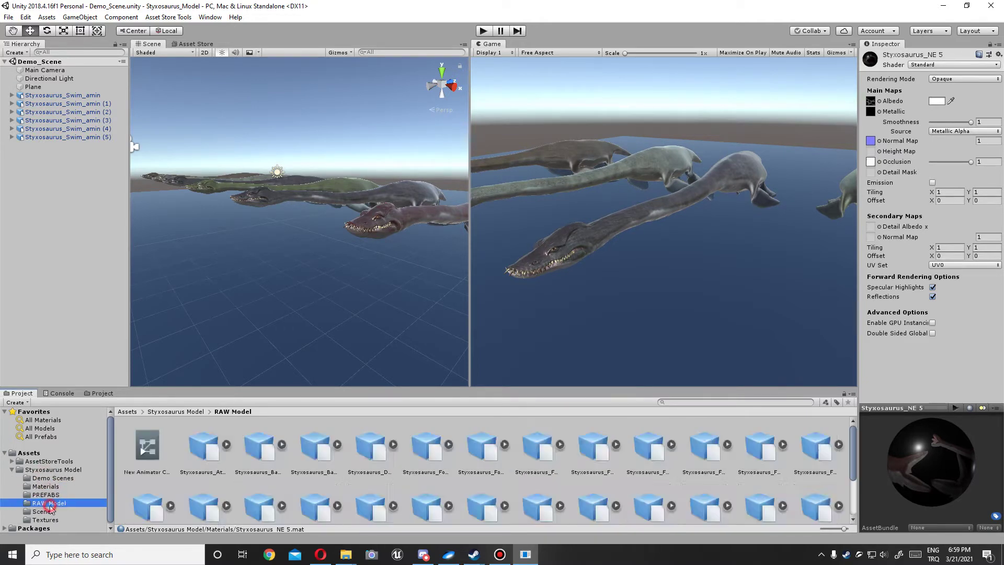
click(47, 511)
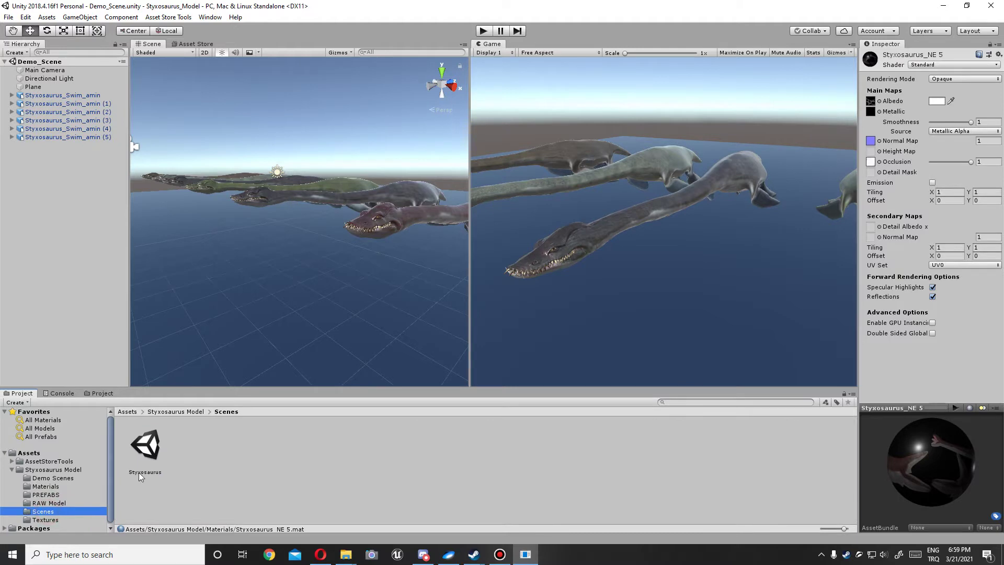
double_click(144, 457)
alt+drag(353, 230, 334, 195)
Play the scene with the Canvas name panels deactivated and the Scene view maximized
click(482, 30)
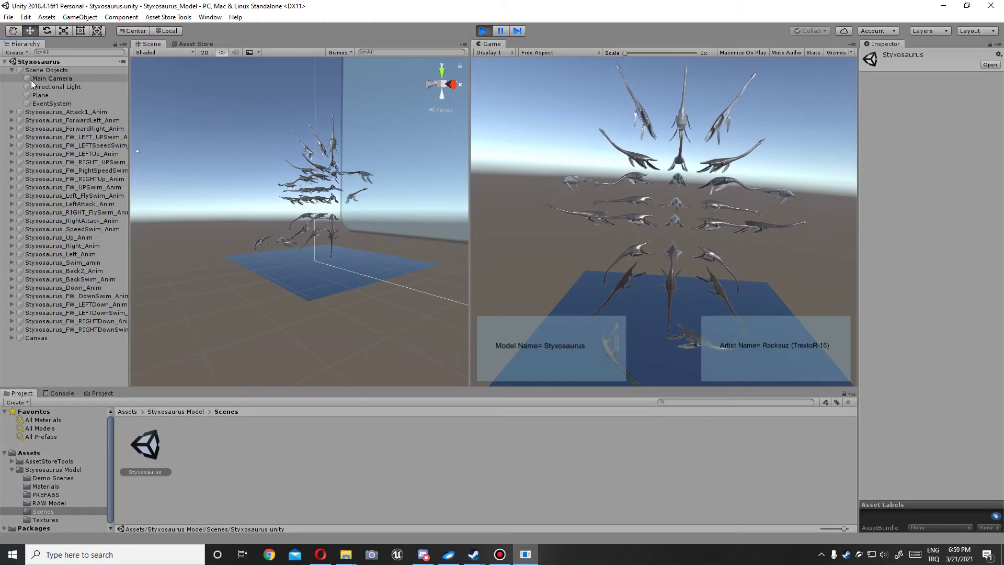
click(26, 338)
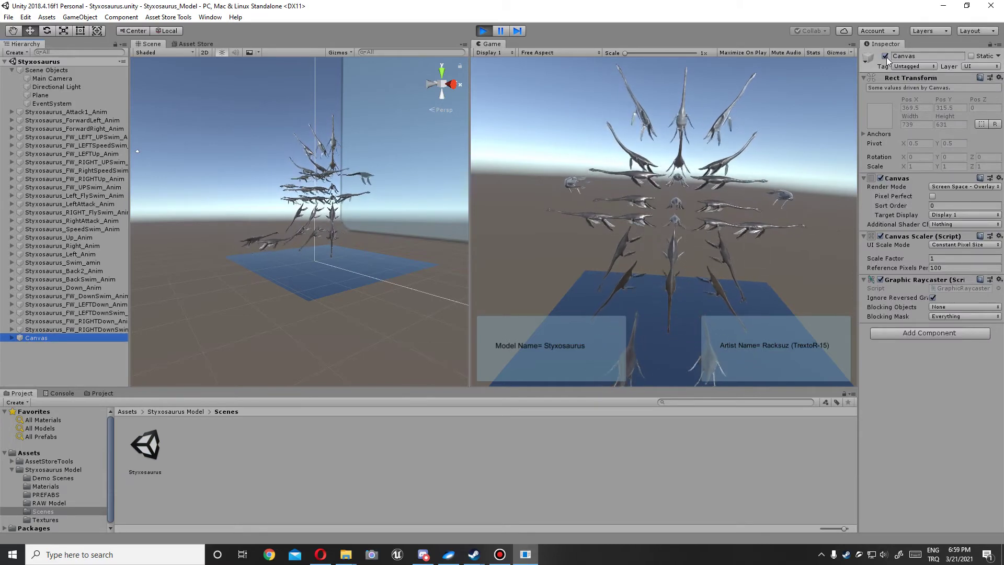
click(886, 58)
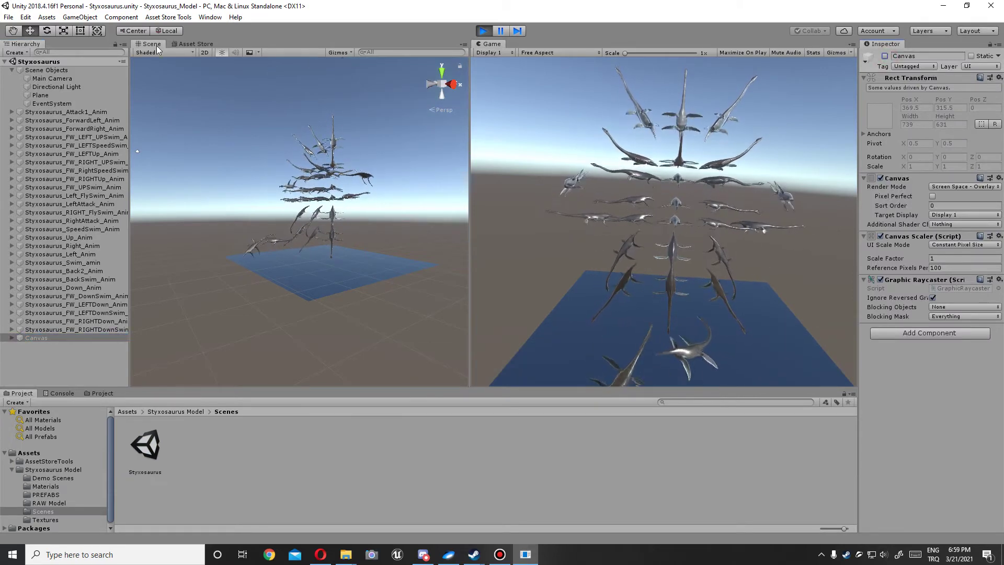
click(187, 53)
mouse_move(424, 227)
right_down()
mouse_move(444, 214)
mouse_move(335, 268)
mouse_move(208, 231)
mouse_move(103, 228)
mouse_move(35, 243)
right_up()
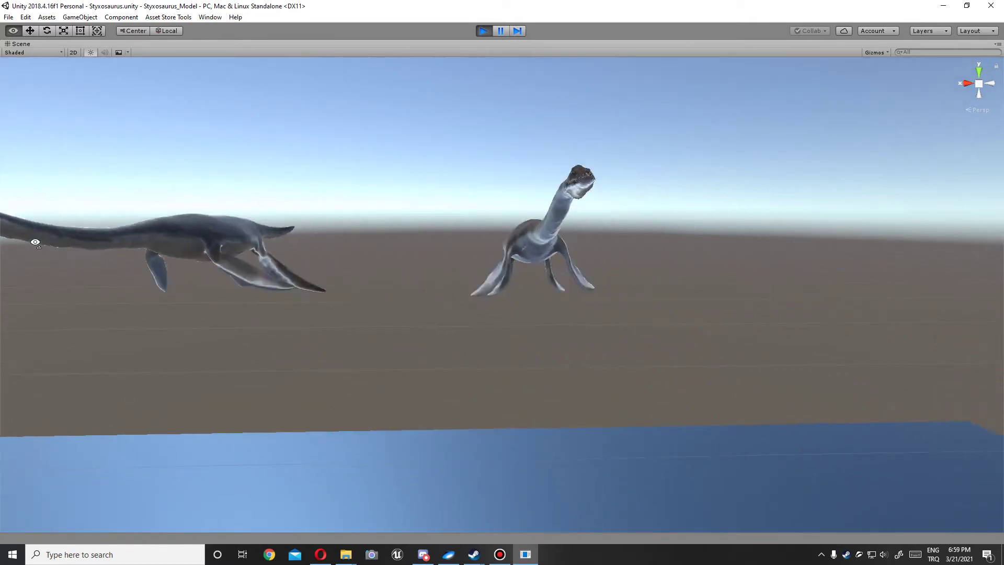
Fly the camera back, down and through the swimming herd, looking up from below
mouse_move(35, 242)
right_down()
mouse_move(896, 235)
mouse_move(653, 264)
mouse_move(636, 240)
mouse_move(889, 257)
mouse_move(585, 265)
mouse_move(442, 251)
mouse_move(464, 248)
right_up()
key(s)
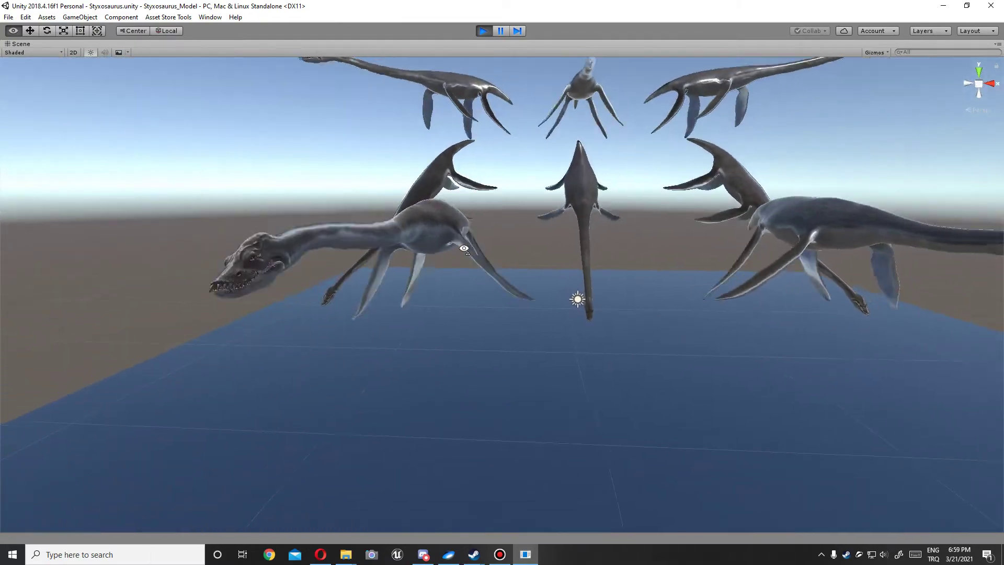
mouse_move(464, 249)
right_down()
mouse_move(469, 230)
mouse_move(352, 136)
right_up()
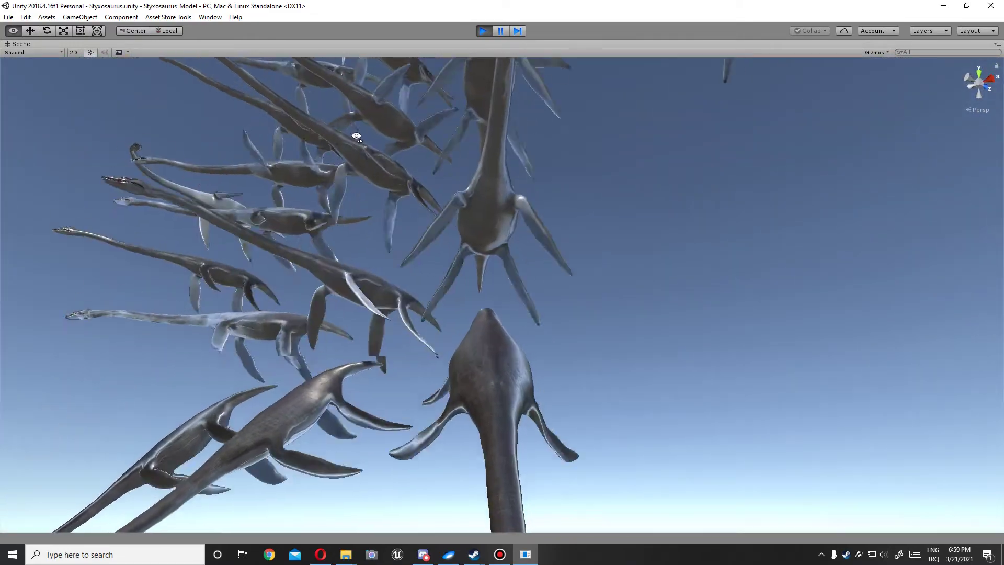
mouse_move(356, 136)
right_down()
mouse_move(428, 211)
mouse_move(647, 199)
right_up()
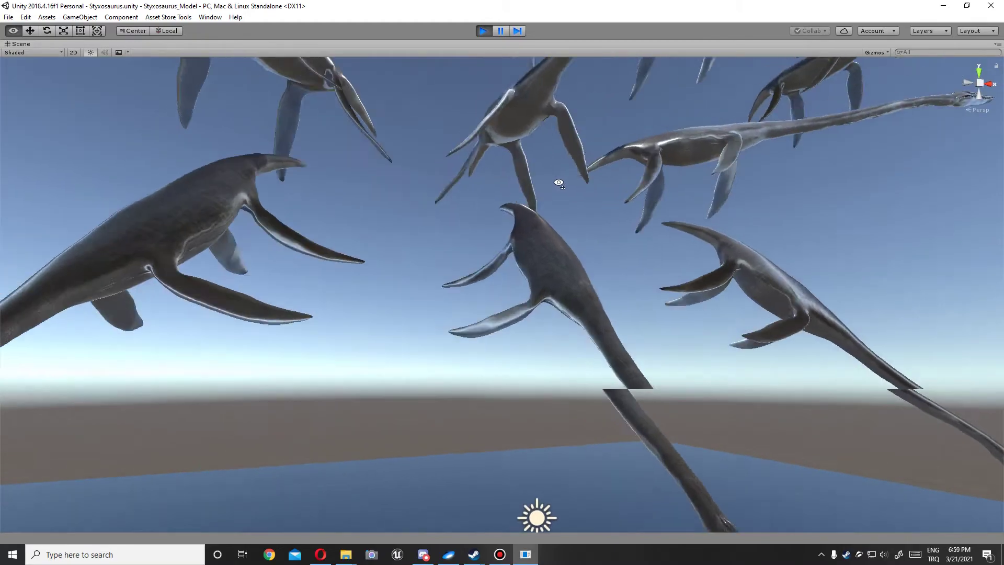
right_drag(663, 193, 667, 155)
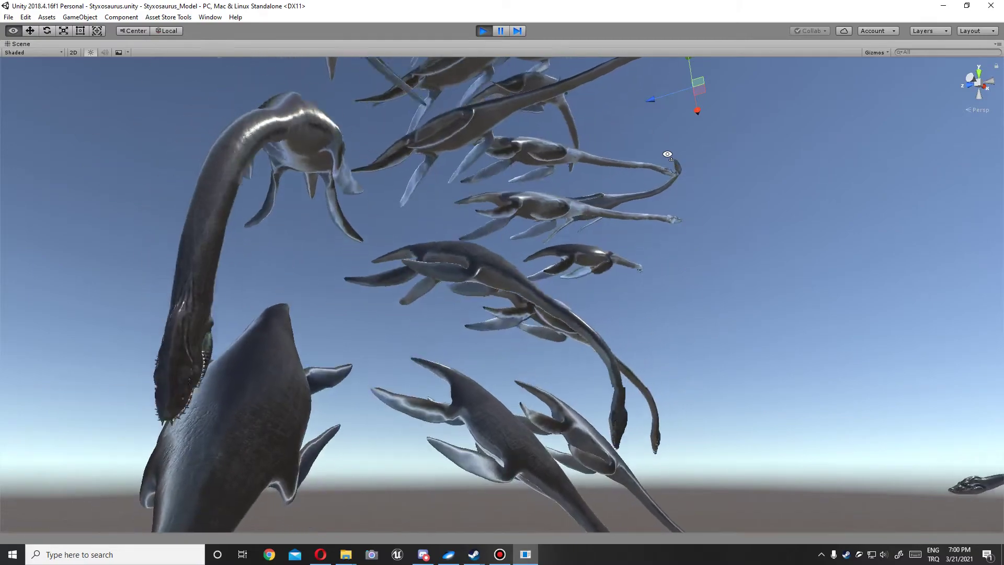
right_drag(667, 155, 600, 78)
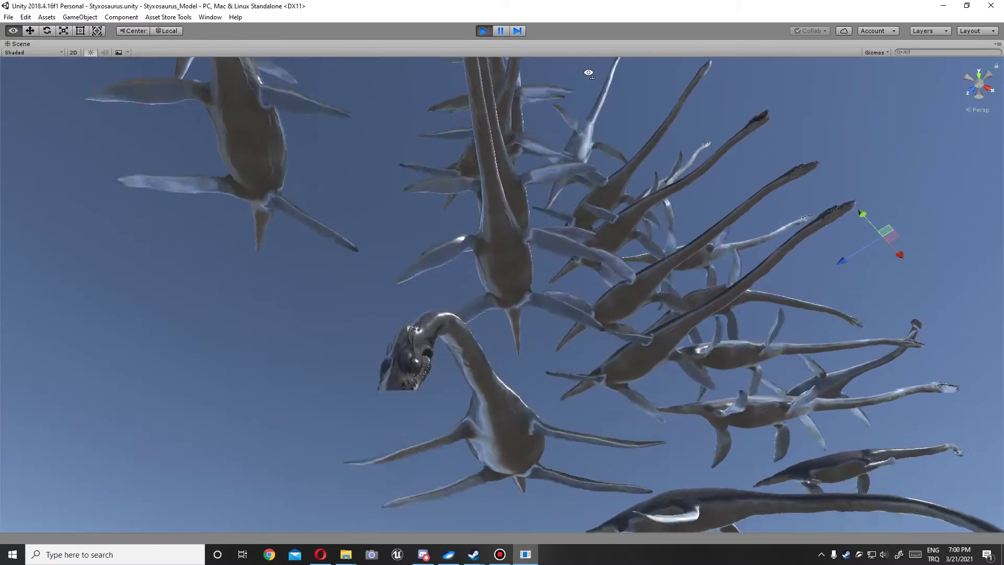
mouse_move(562, 48)
right_down()
mouse_move(676, 212)
mouse_move(933, 295)
mouse_move(772, 276)
mouse_move(703, 291)
right_up()
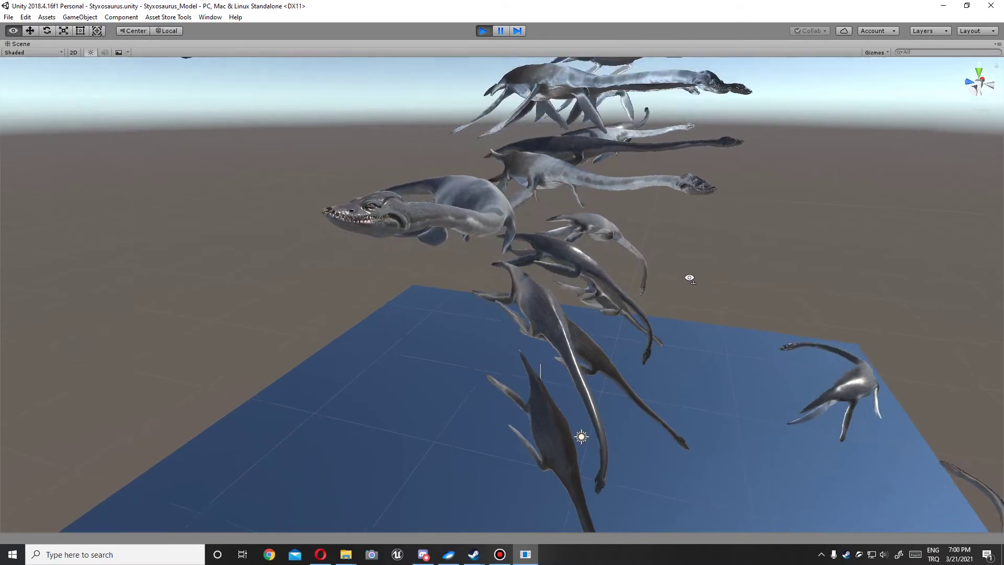
mouse_move(682, 275)
right_down()
mouse_move(634, 253)
mouse_move(513, 247)
right_up()
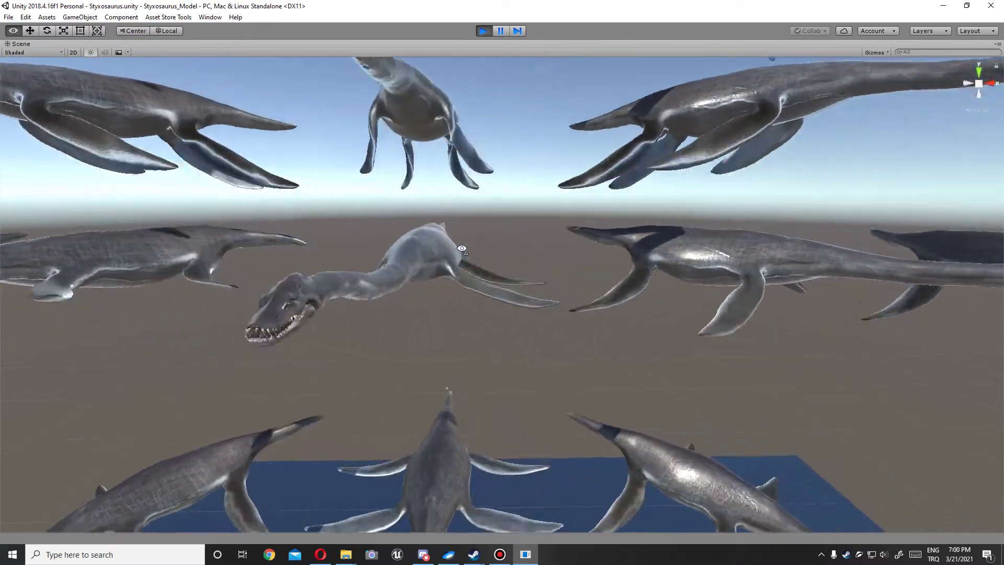
mouse_move(462, 249)
right_down()
mouse_move(413, 247)
mouse_move(440, 260)
right_up()
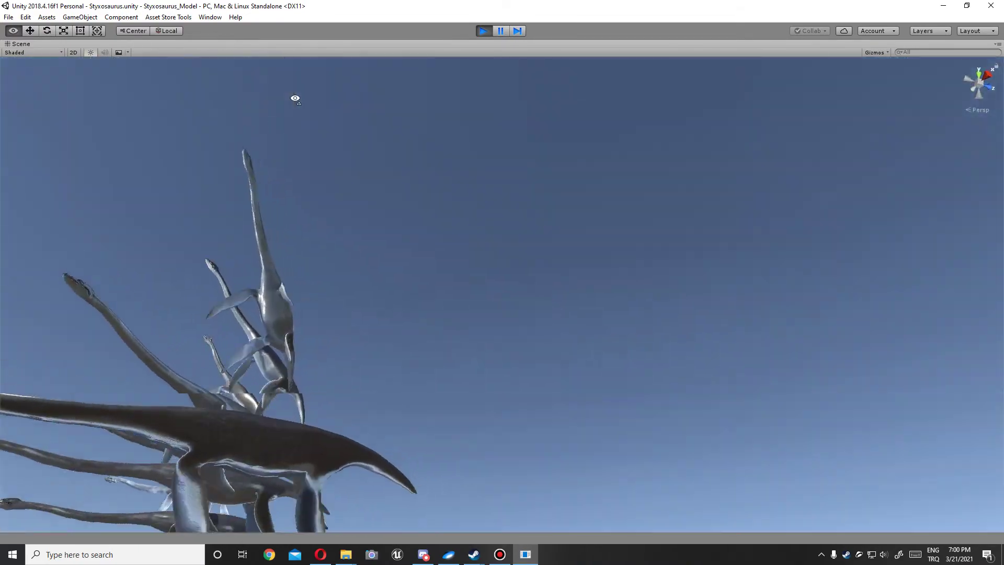
mouse_move(248, 250)
right_down()
mouse_move(200, 229)
mouse_move(463, 219)
mouse_move(500, 241)
mouse_move(808, 183)
right_up()
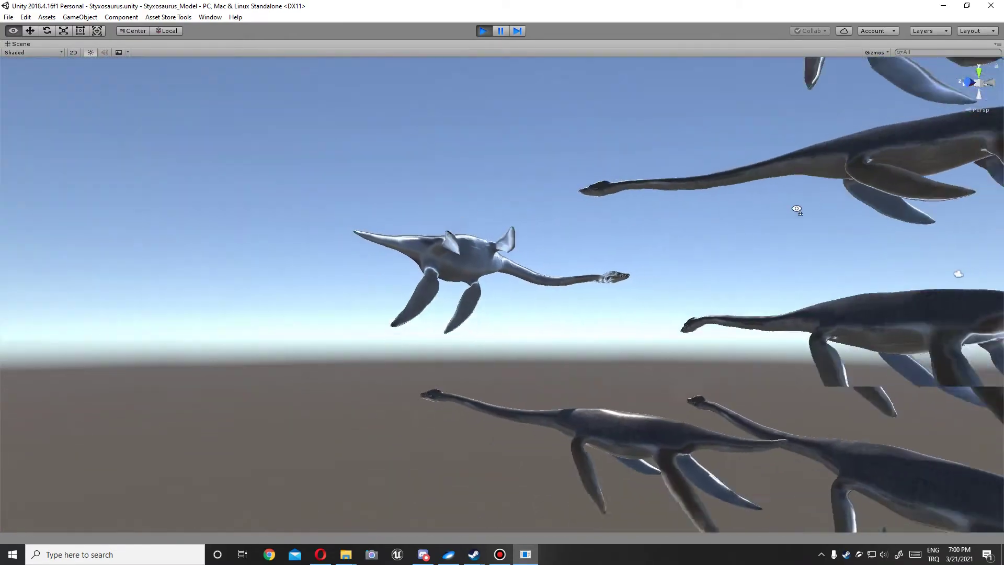
Circle the herd for front and side views, then tilt up to see it from below
right_drag(808, 182, 796, 208)
mouse_move(621, 280)
right_down()
mouse_move(623, 376)
mouse_move(658, 368)
right_up()
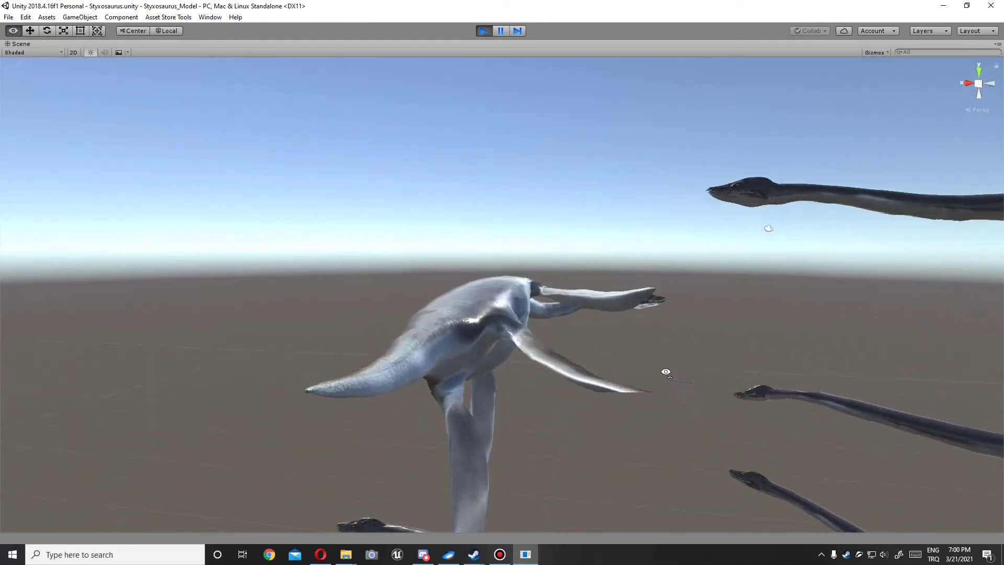
right_drag(676, 375, 24, 361)
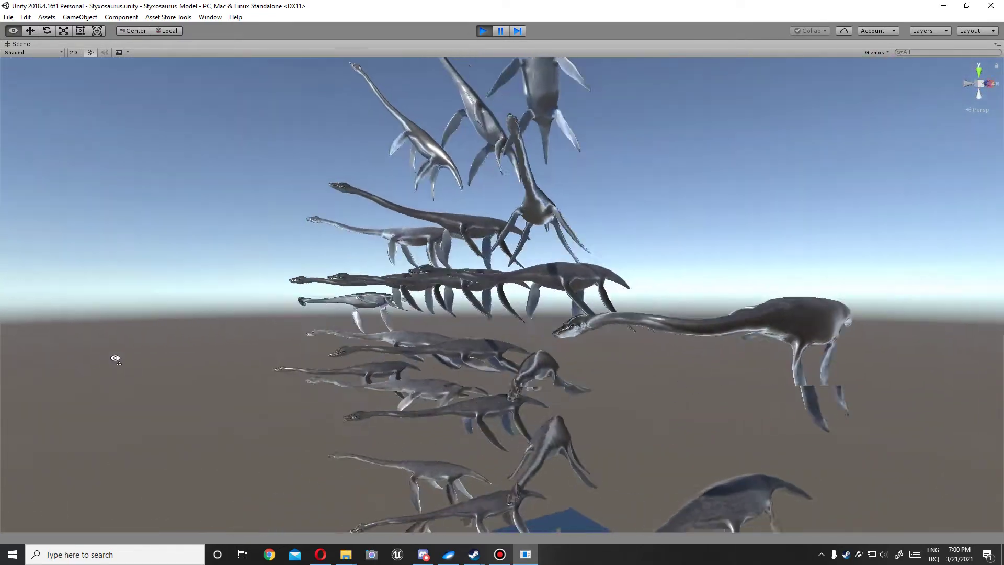
mouse_move(115, 359)
right_down()
mouse_move(217, 345)
mouse_move(154, 347)
mouse_move(997, 358)
mouse_move(958, 357)
mouse_move(994, 341)
mouse_move(879, 168)
mouse_move(777, 146)
mouse_move(923, 285)
mouse_move(34, 327)
mouse_move(18, 370)
mouse_move(188, 347)
mouse_move(280, 396)
mouse_move(469, 376)
mouse_move(527, 381)
right_up()
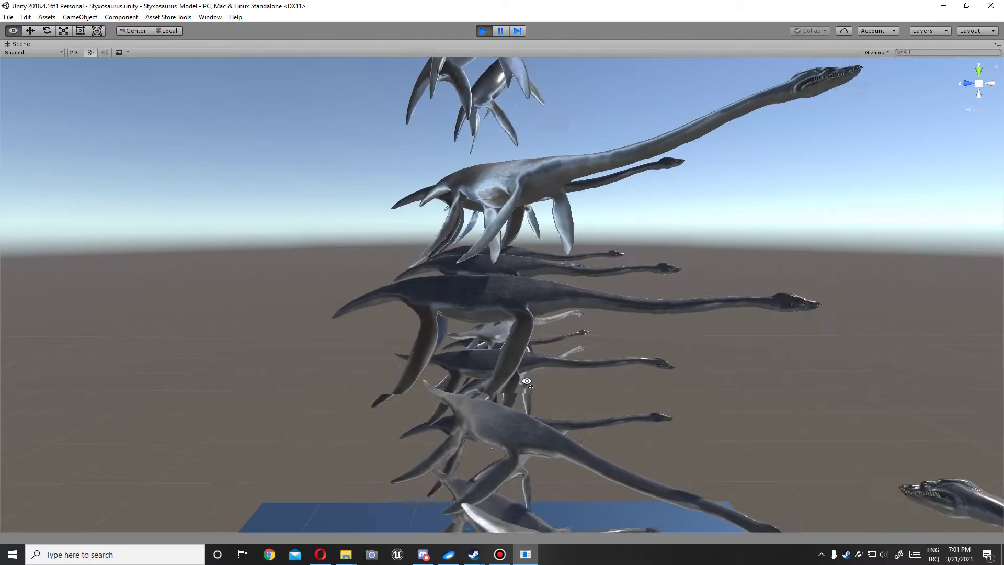
mouse_move(510, 376)
right_down()
mouse_move(611, 386)
mouse_move(557, 375)
mouse_move(672, 410)
mouse_move(775, 413)
mouse_move(747, 349)
right_up()
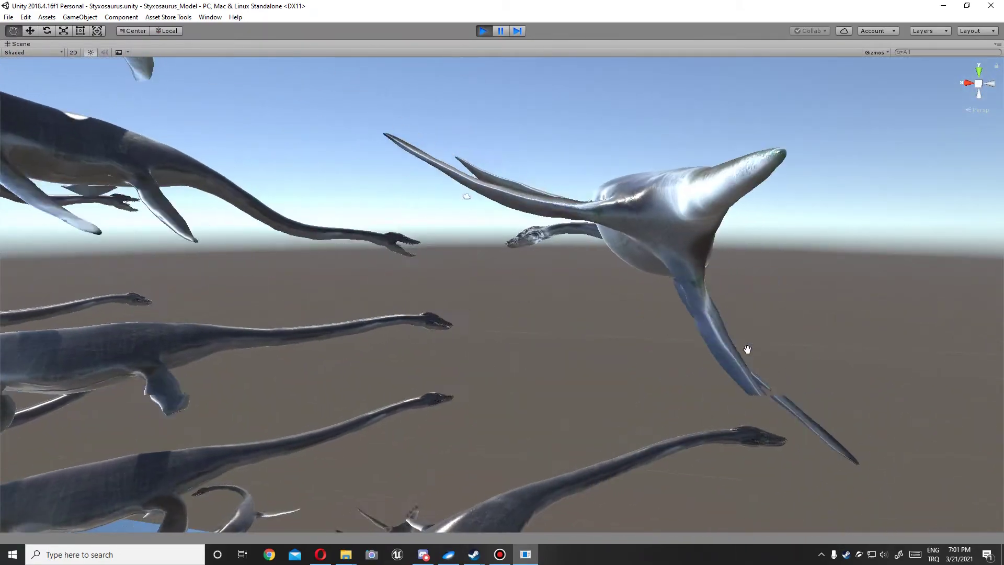
mouse_move(648, 320)
right_down()
mouse_move(638, 318)
mouse_move(654, 325)
mouse_move(631, 283)
mouse_move(628, 228)
mouse_move(627, 253)
mouse_move(488, 289)
right_up()
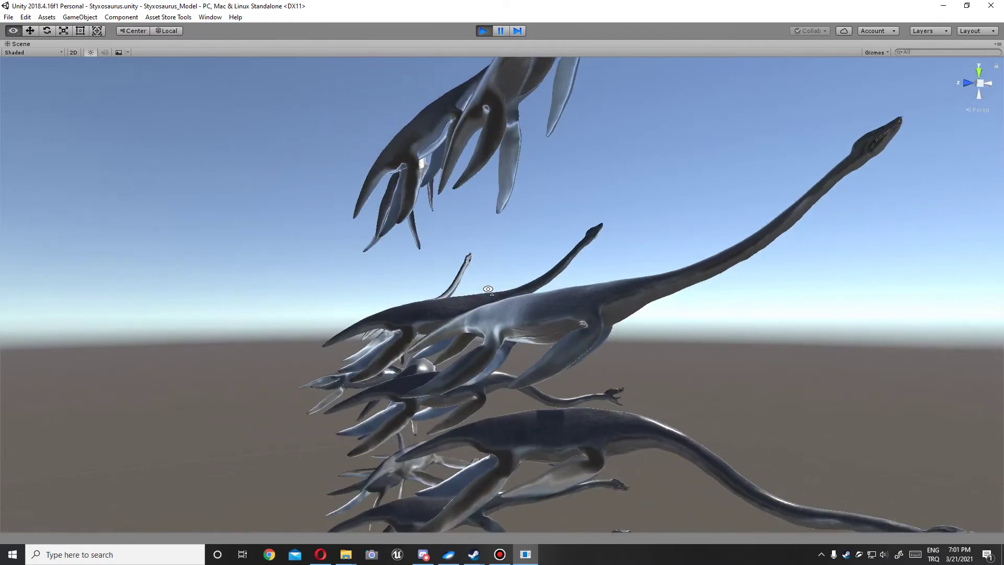
mouse_move(435, 288)
right_down()
mouse_move(311, 296)
mouse_move(663, 329)
mouse_move(652, 312)
mouse_move(669, 299)
right_up()
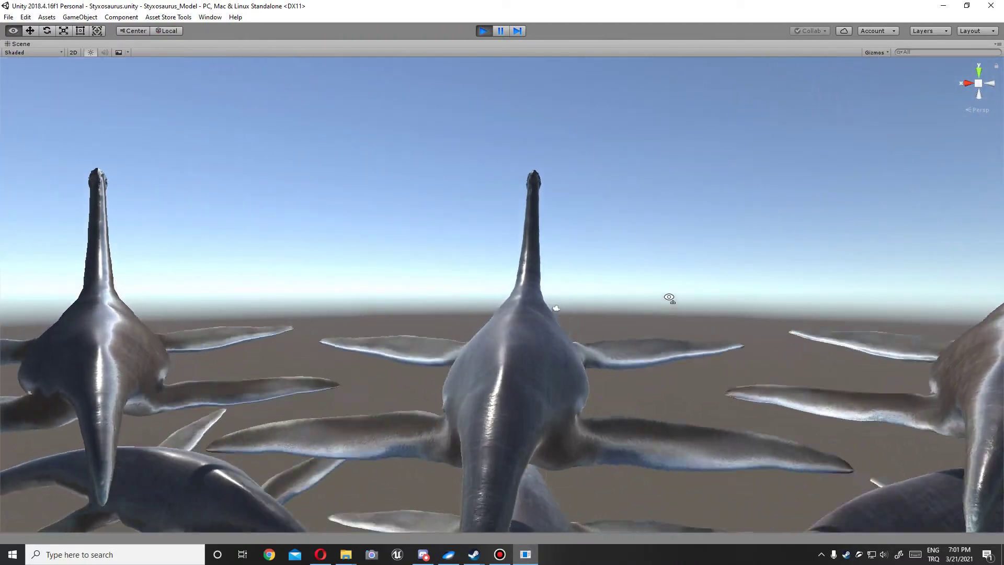
mouse_move(665, 289)
right_down()
mouse_move(632, 165)
mouse_move(685, 272)
mouse_move(669, 218)
mouse_move(685, 205)
mouse_move(466, 246)
mouse_move(246, 293)
mouse_move(220, 377)
mouse_move(137, 384)
mouse_move(106, 370)
mouse_move(85, 314)
mouse_move(126, 473)
mouse_move(359, 547)
right_up()
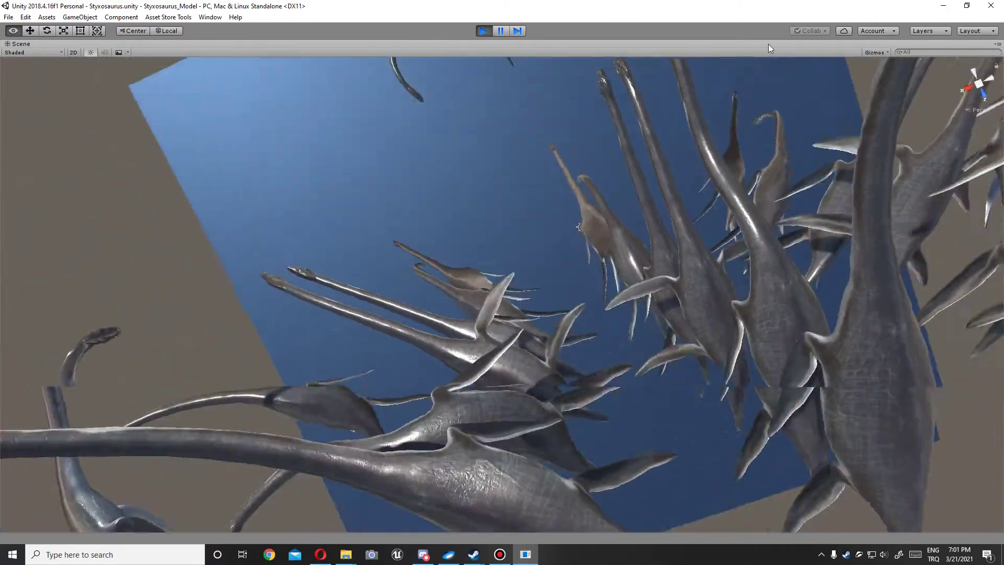
Orbit and pan the view until the whole stacked column of Styxosaurus copies is framed above the blue plane
right_drag(768, 49, 897, 515)
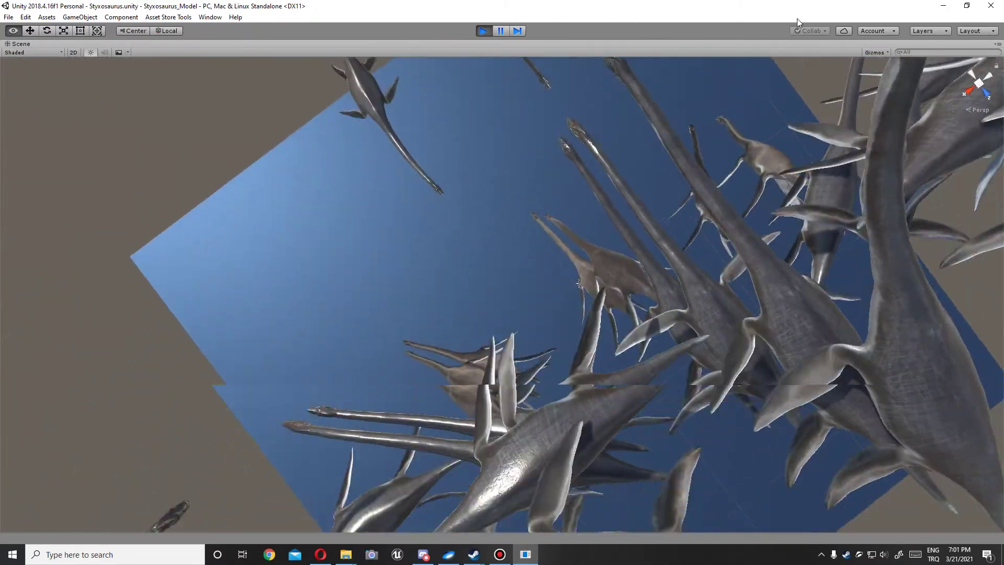
mouse_move(897, 514)
right_down()
mouse_move(919, 555)
mouse_move(333, 436)
mouse_move(63, 356)
right_up()
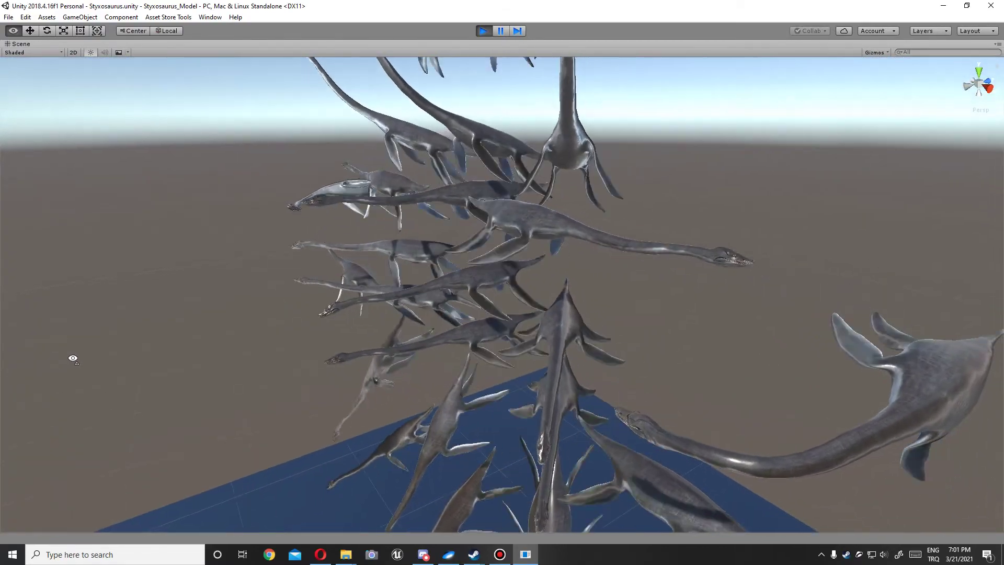
right_drag(76, 360, 77, 362)
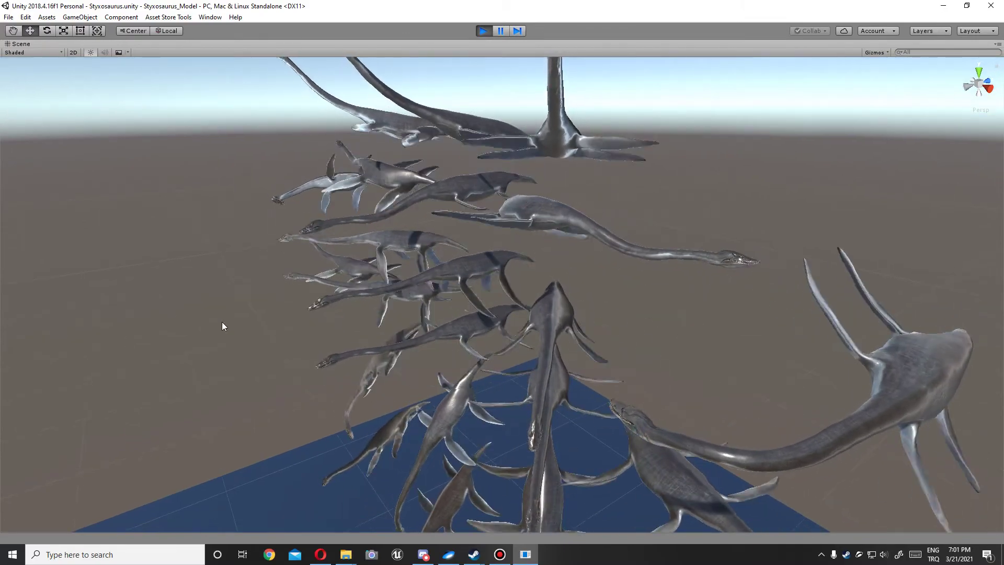
middle_drag(222, 321, 257, 254)
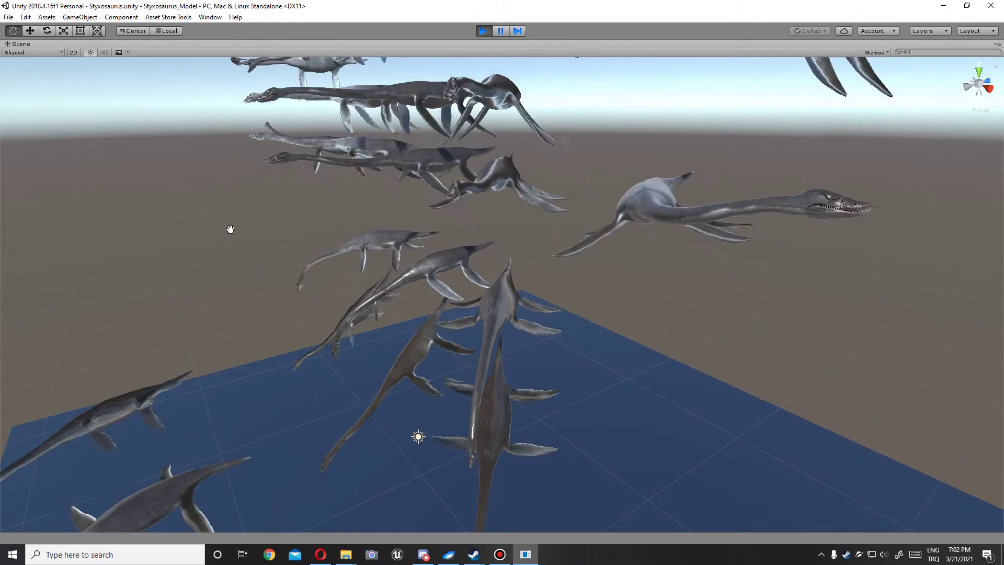
middle_drag(247, 232, 322, 176)
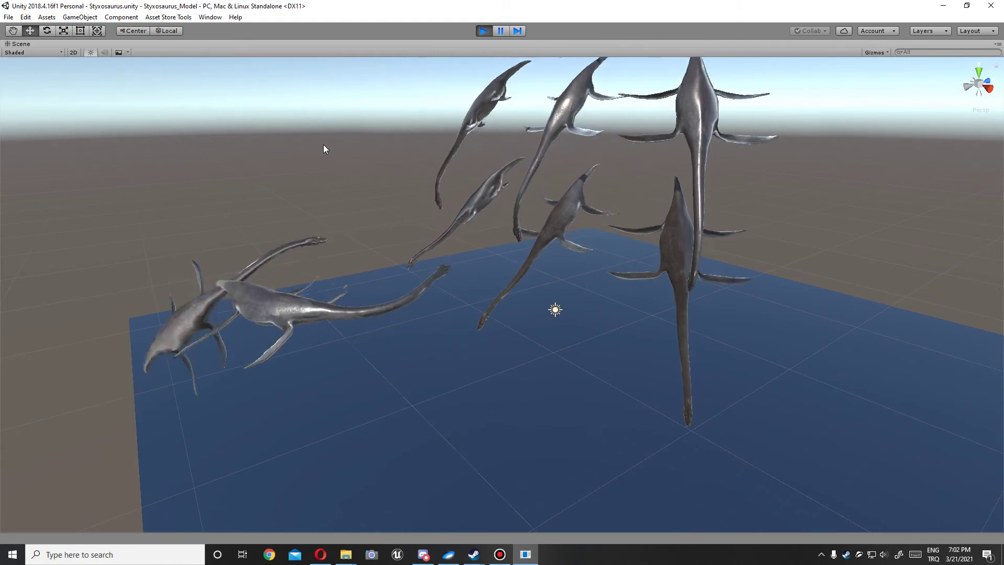
alt+drag(324, 145, 633, 97)
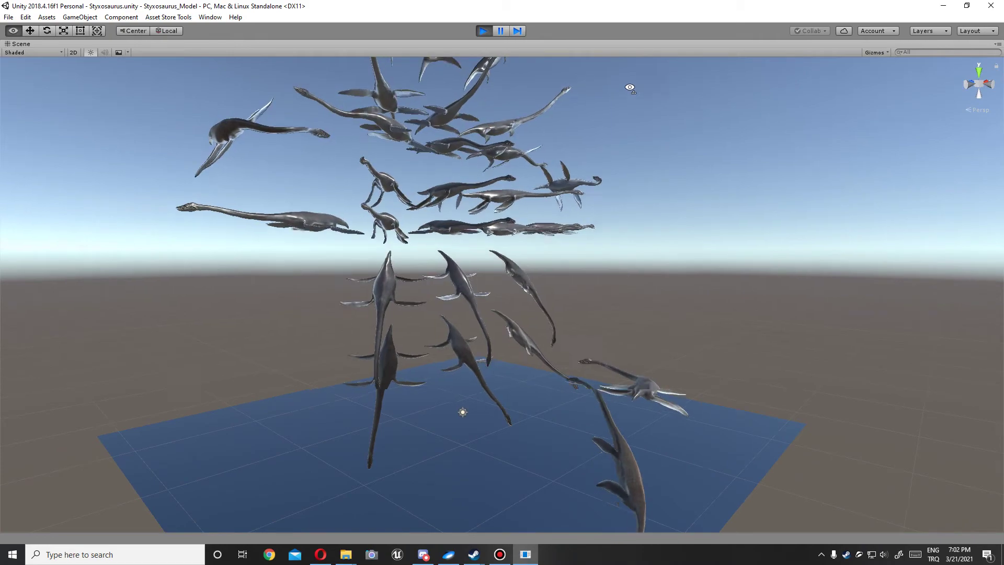
alt+drag(630, 88, 619, 90)
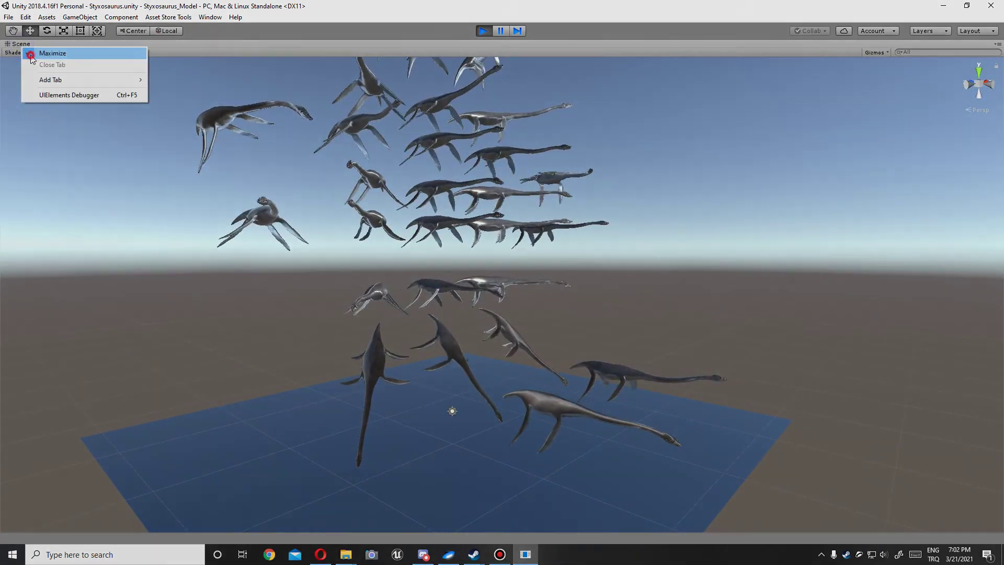
Un-maximize the Scene view, stop play mode, and show the Textures folder in the Project panel
click(31, 54)
click(484, 32)
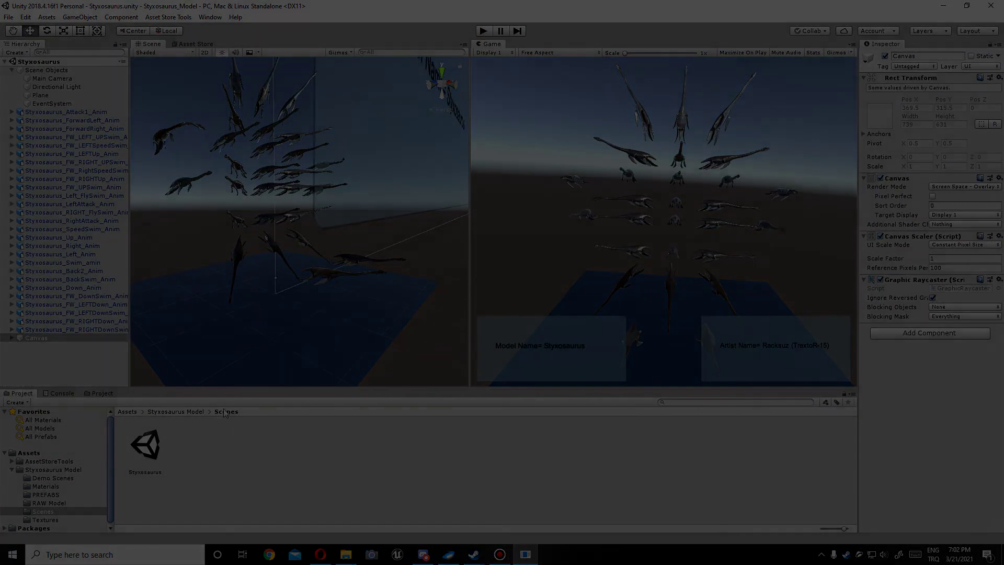
click(47, 520)
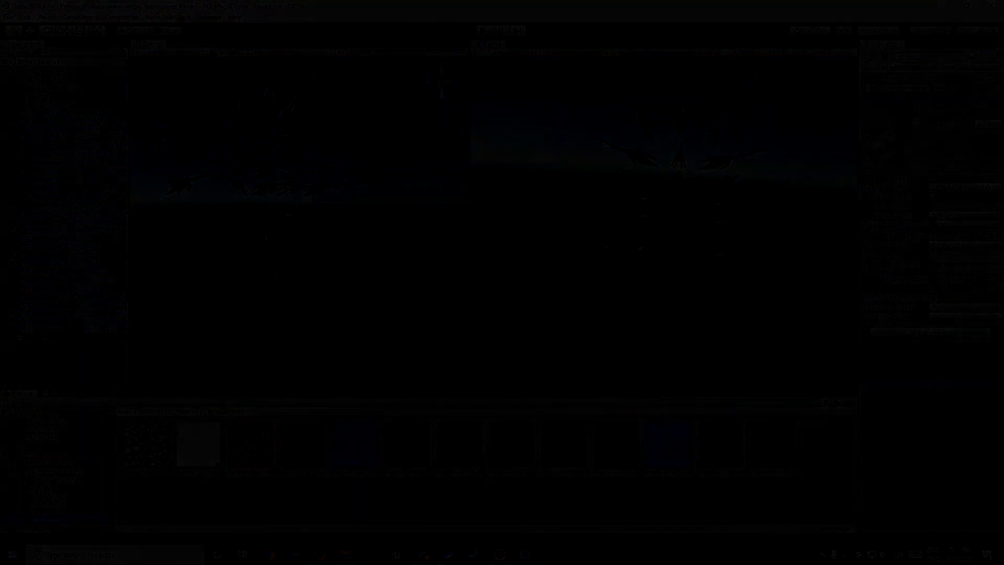